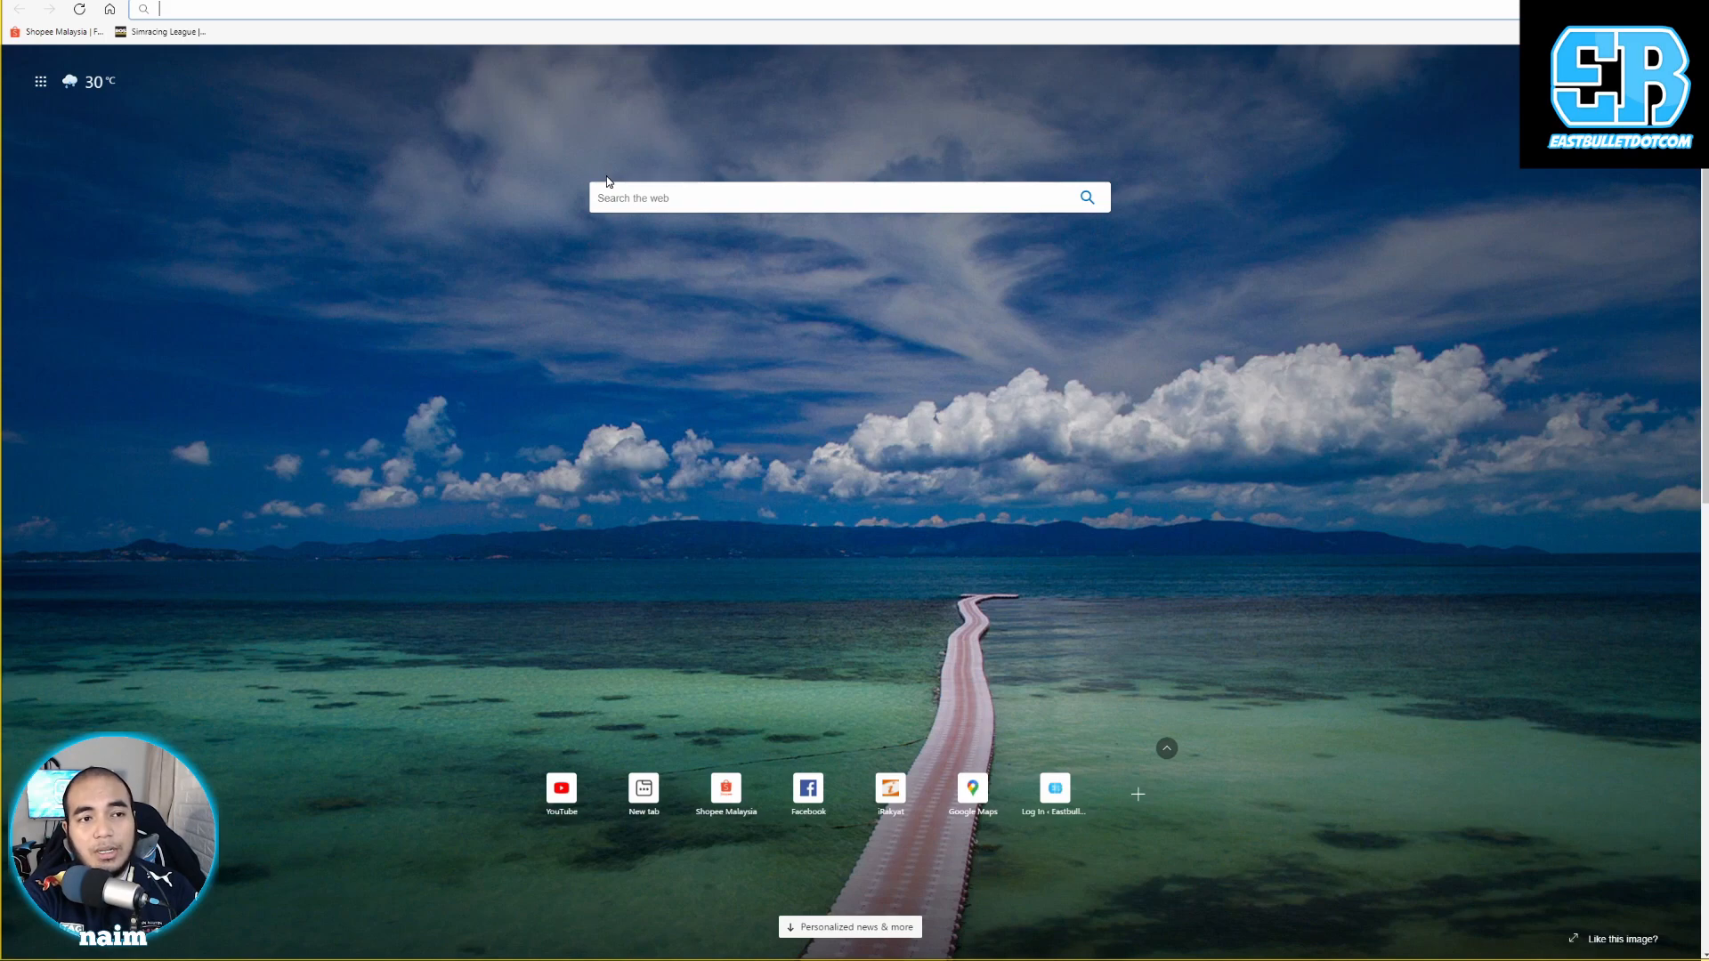
Step: Search the web for "obs studio" and open the download page of the official OBS site
type("obs studio")
key("Return")
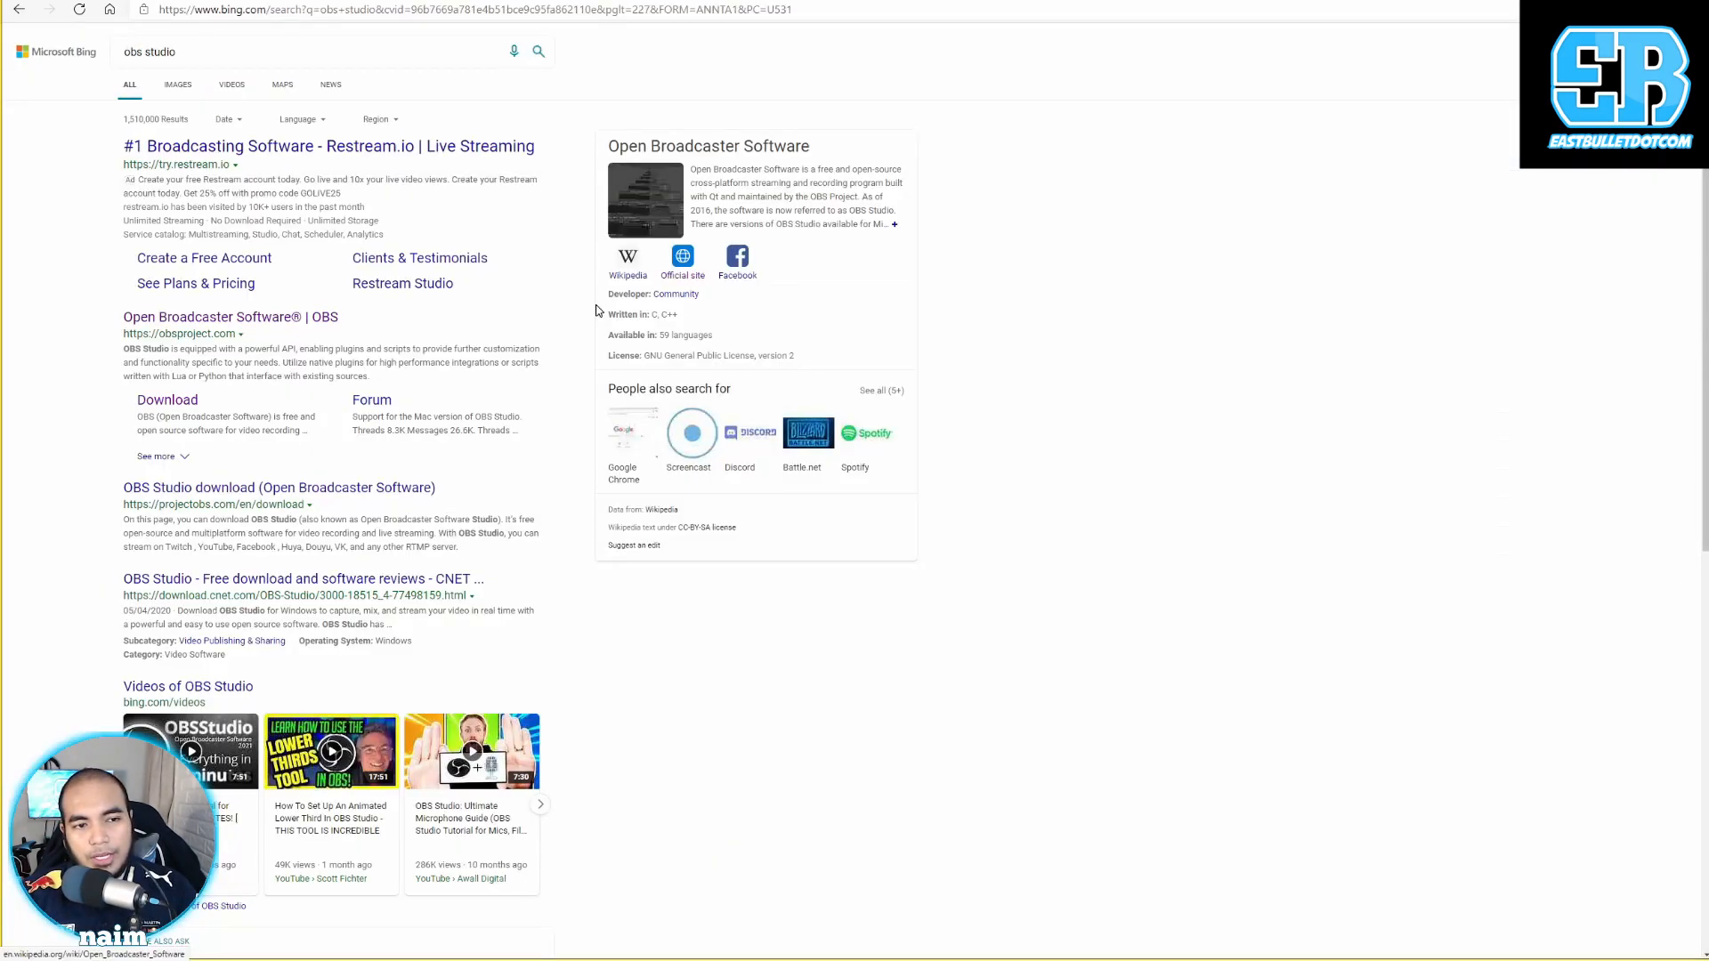
left_click(169, 401)
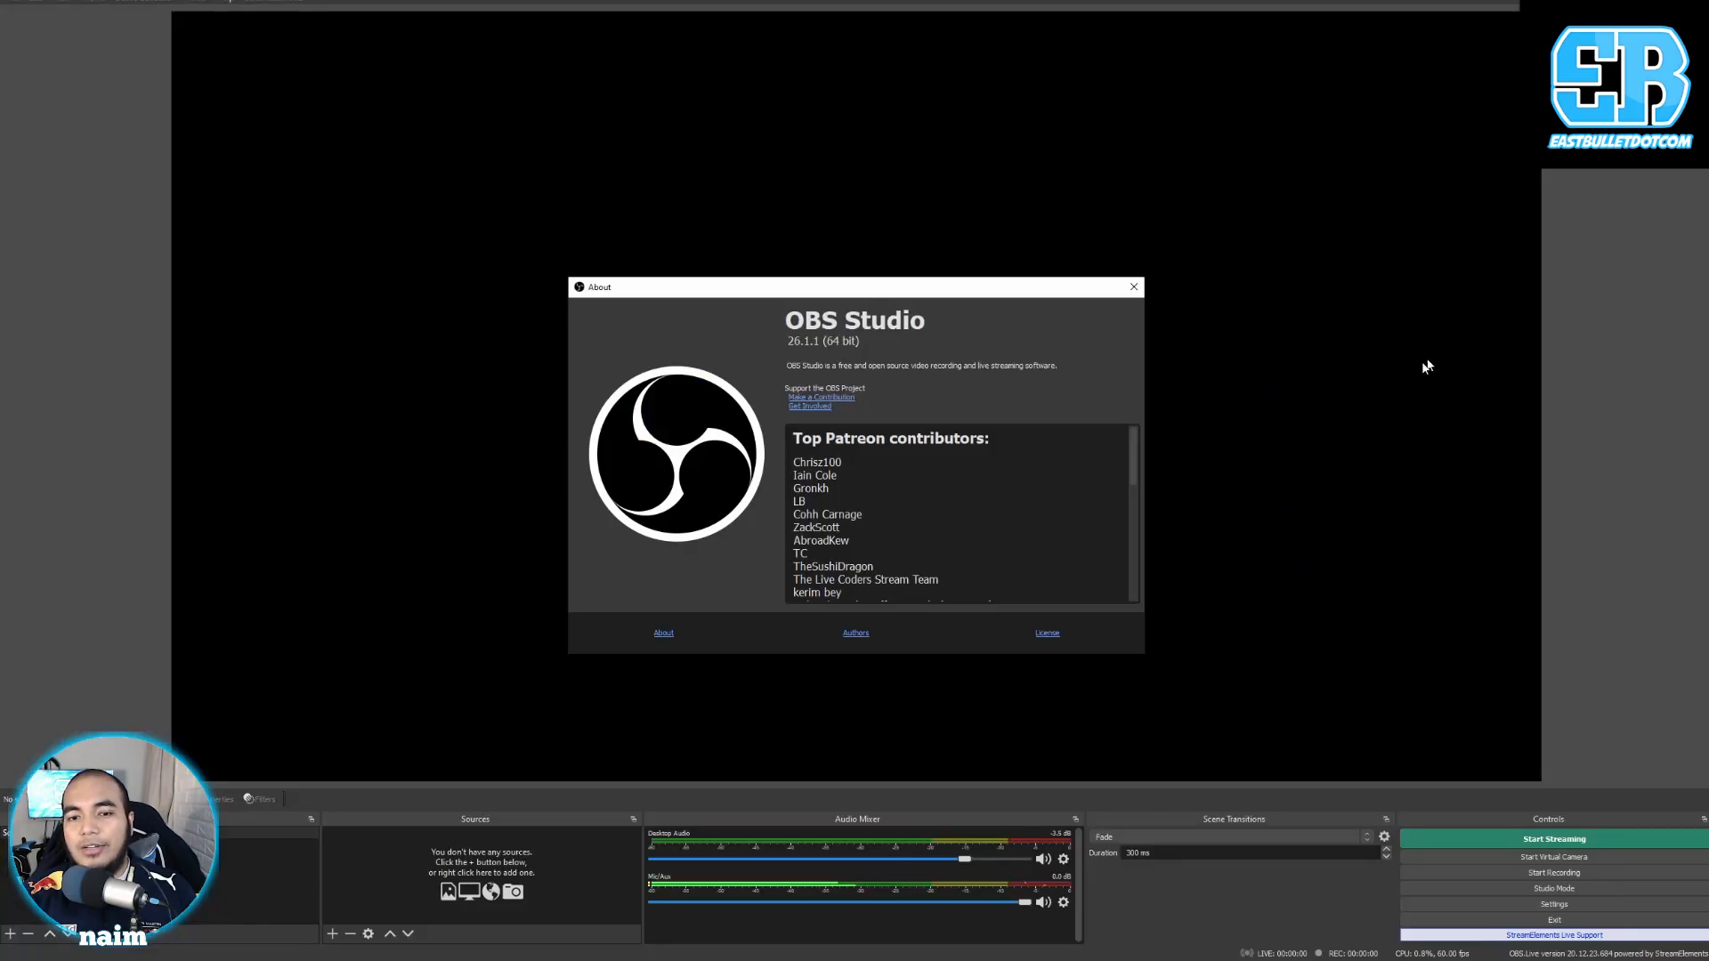
Step: Close the About window and add a Video Capture Device source named Webcam to the scene
left_click(1131, 287)
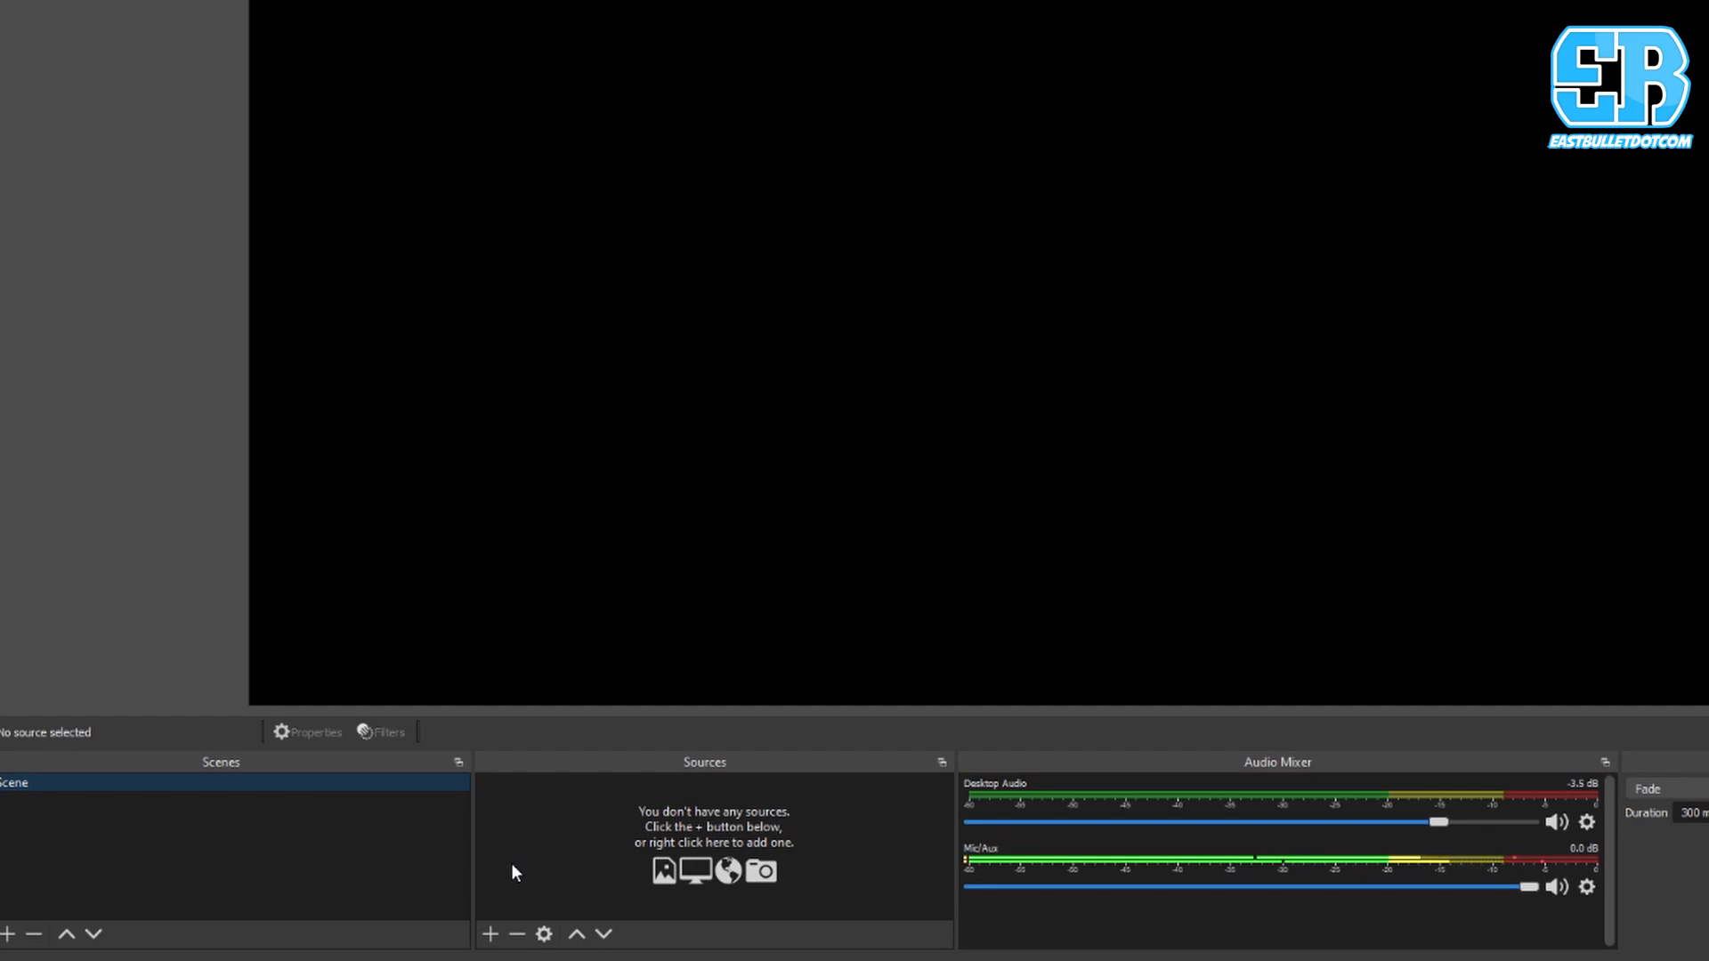
left_click(488, 934)
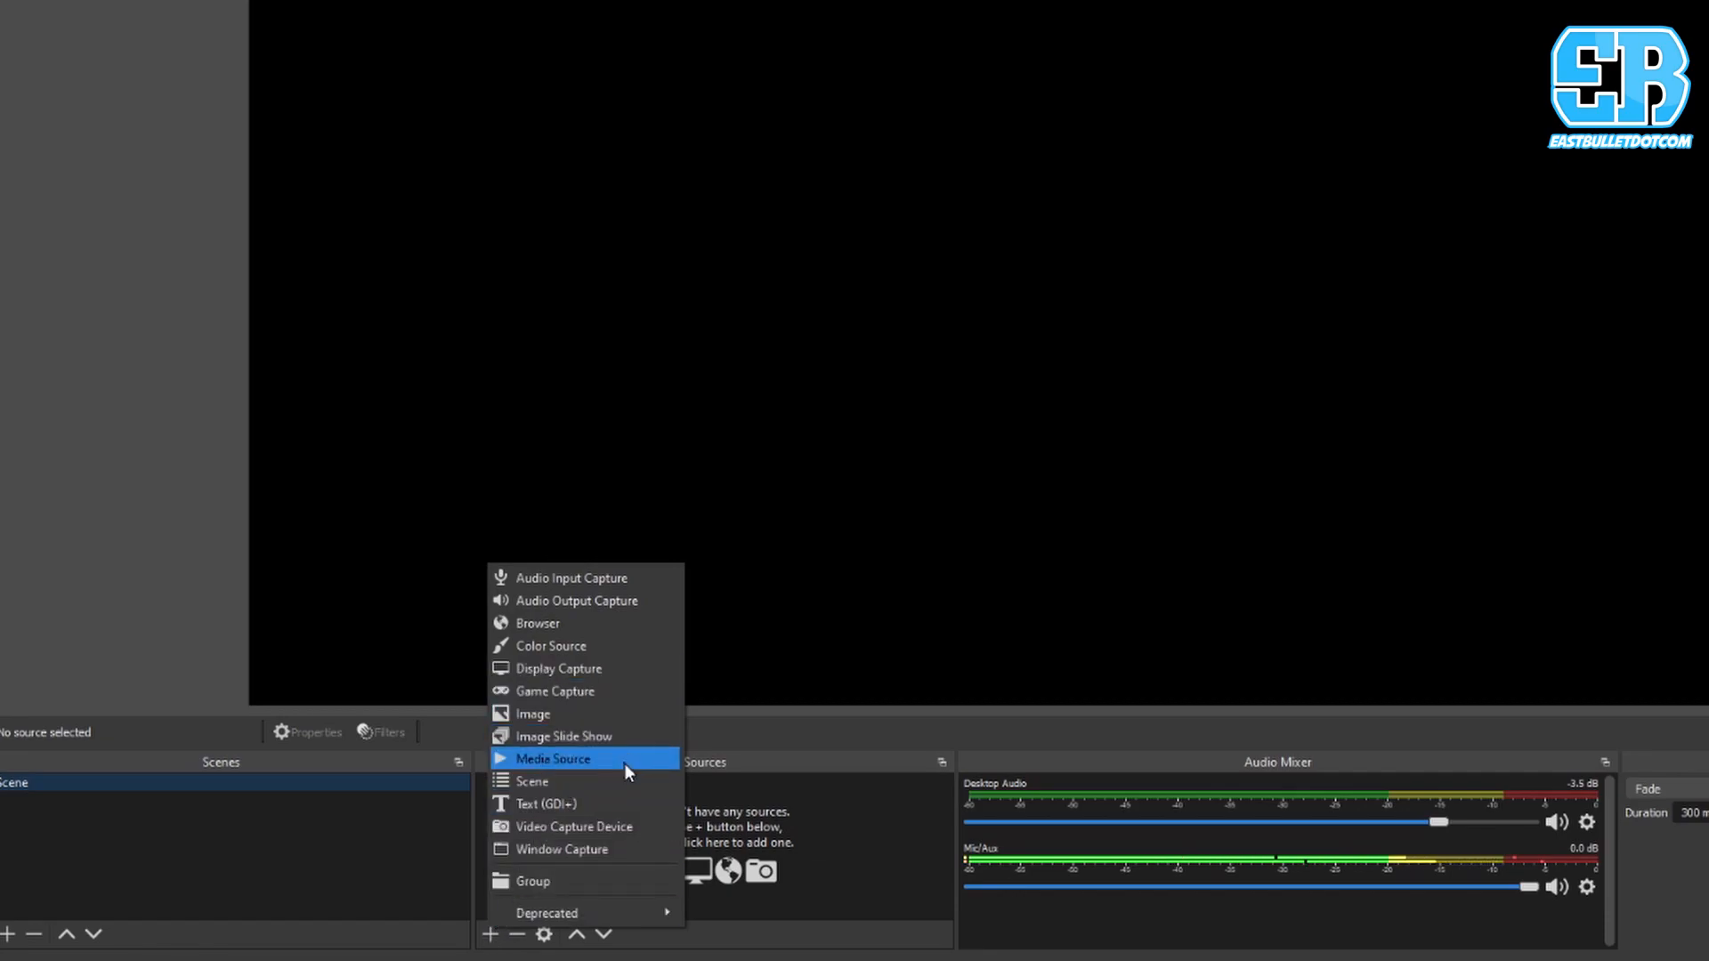
left_click(615, 826)
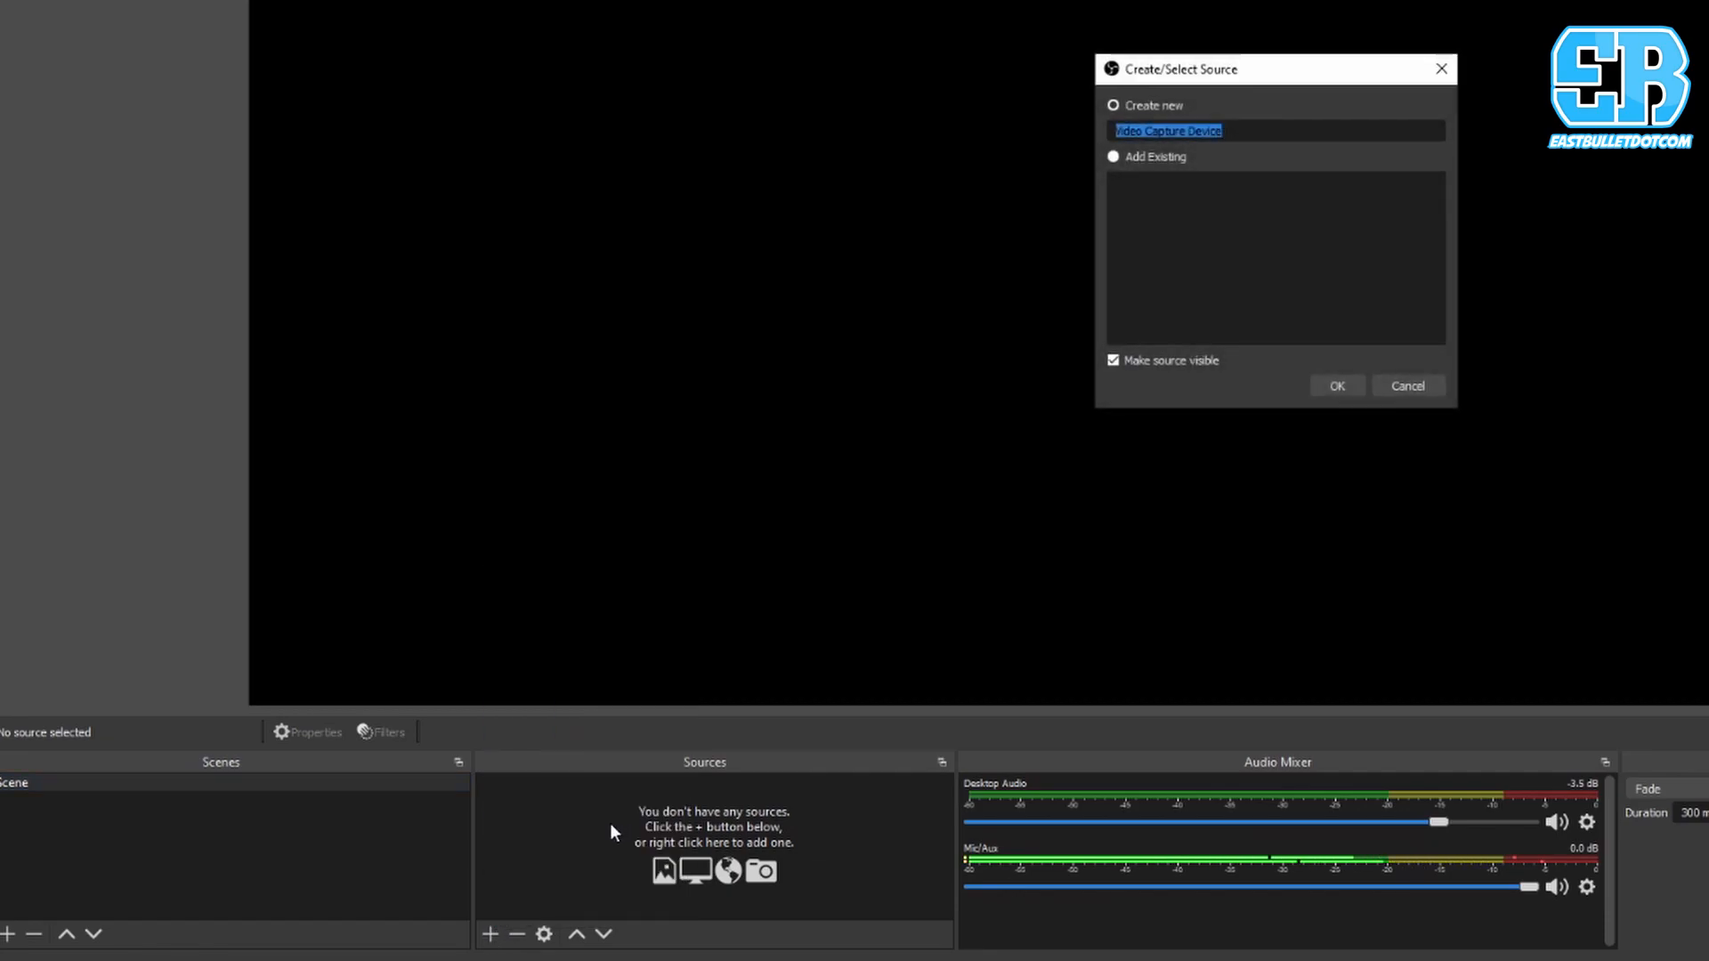
key("Return")
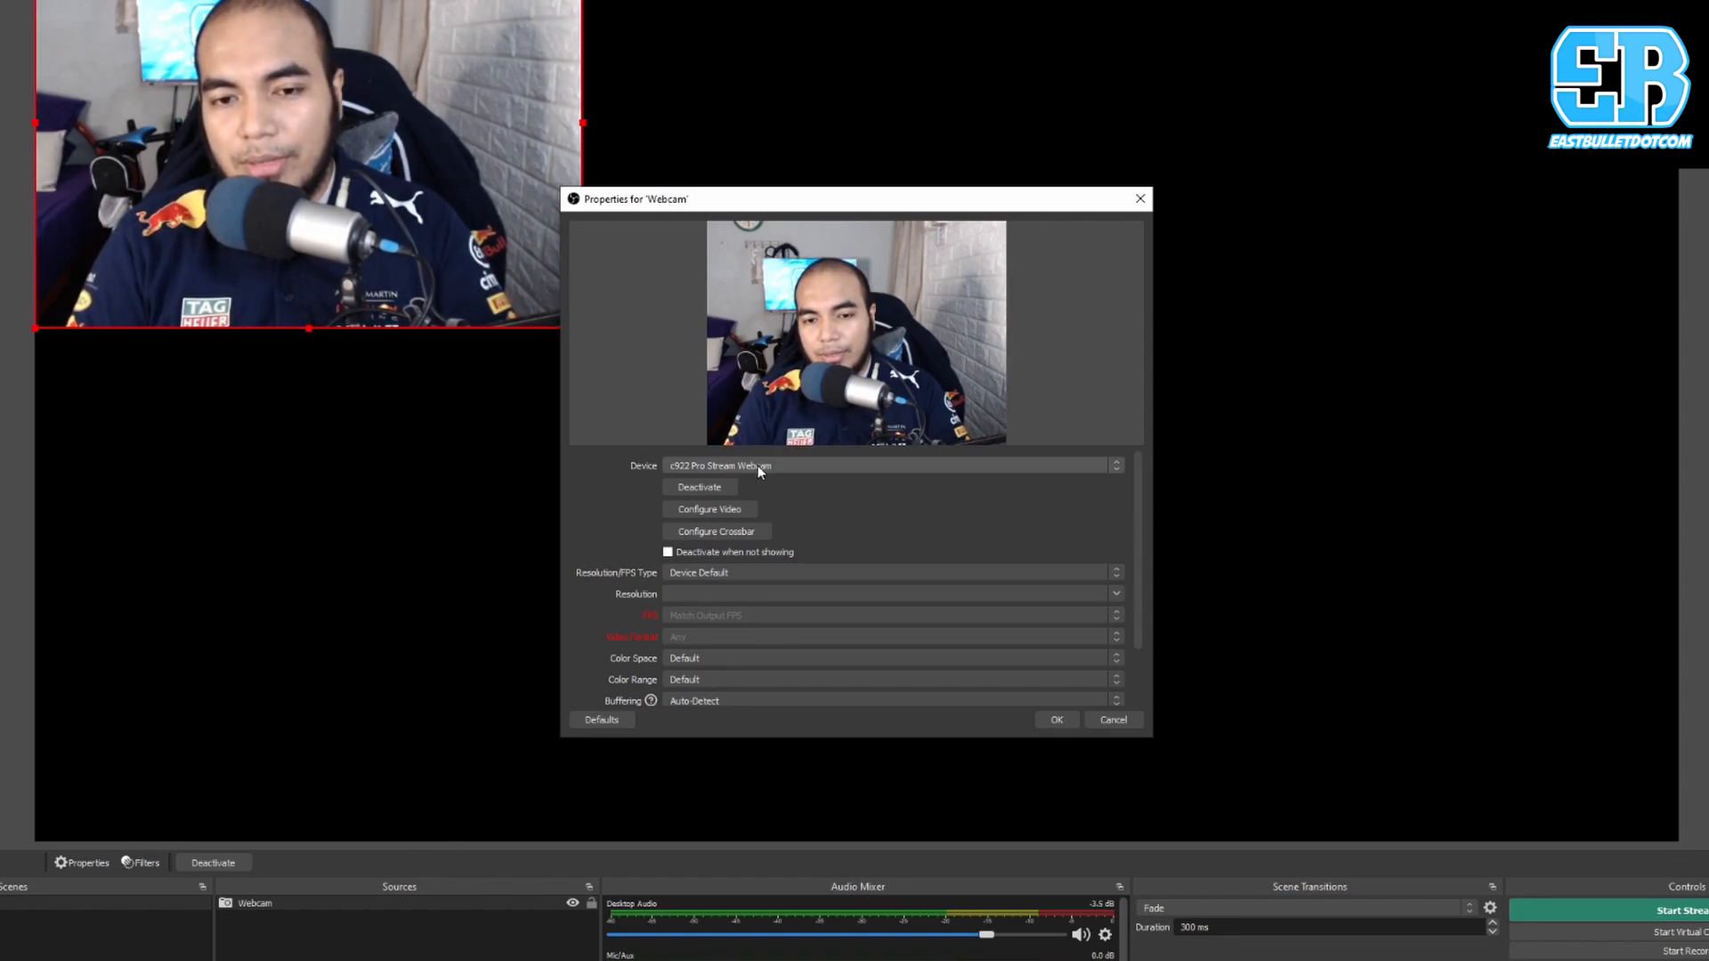
Step: Set the webcam's resolution type to Custom with a resolution of 1920x1080 and apply the properties
left_click(750, 575)
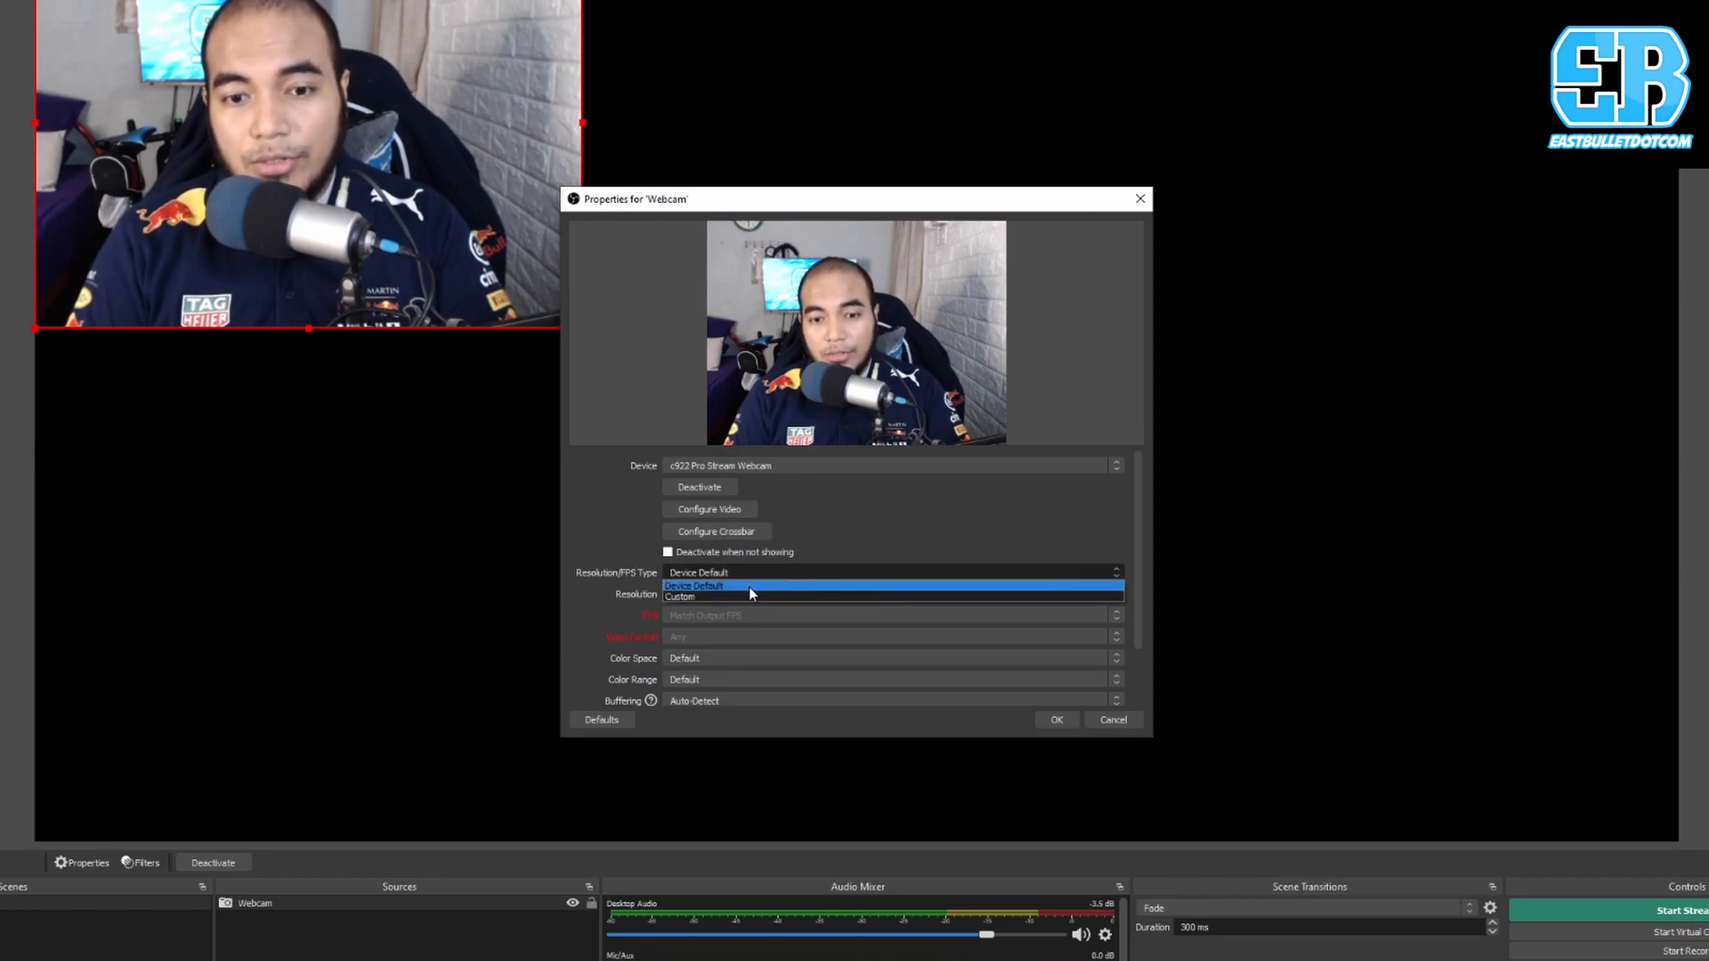
left_click(748, 596)
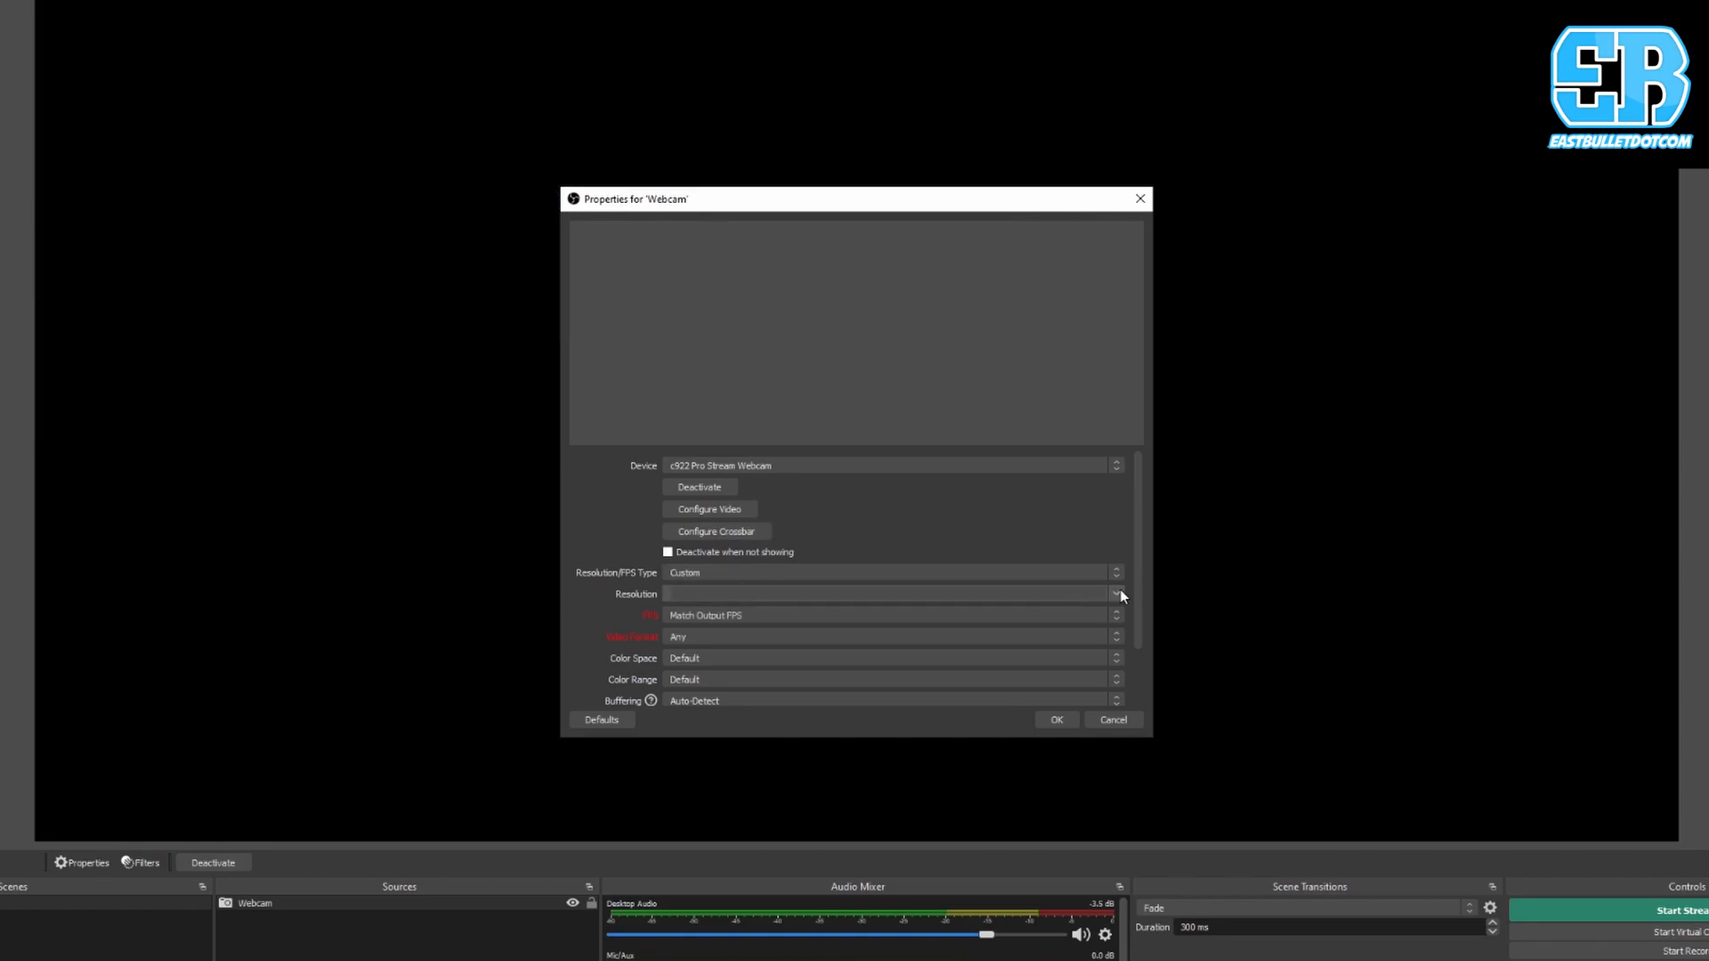
left_click(1118, 593)
left_click(1022, 630)
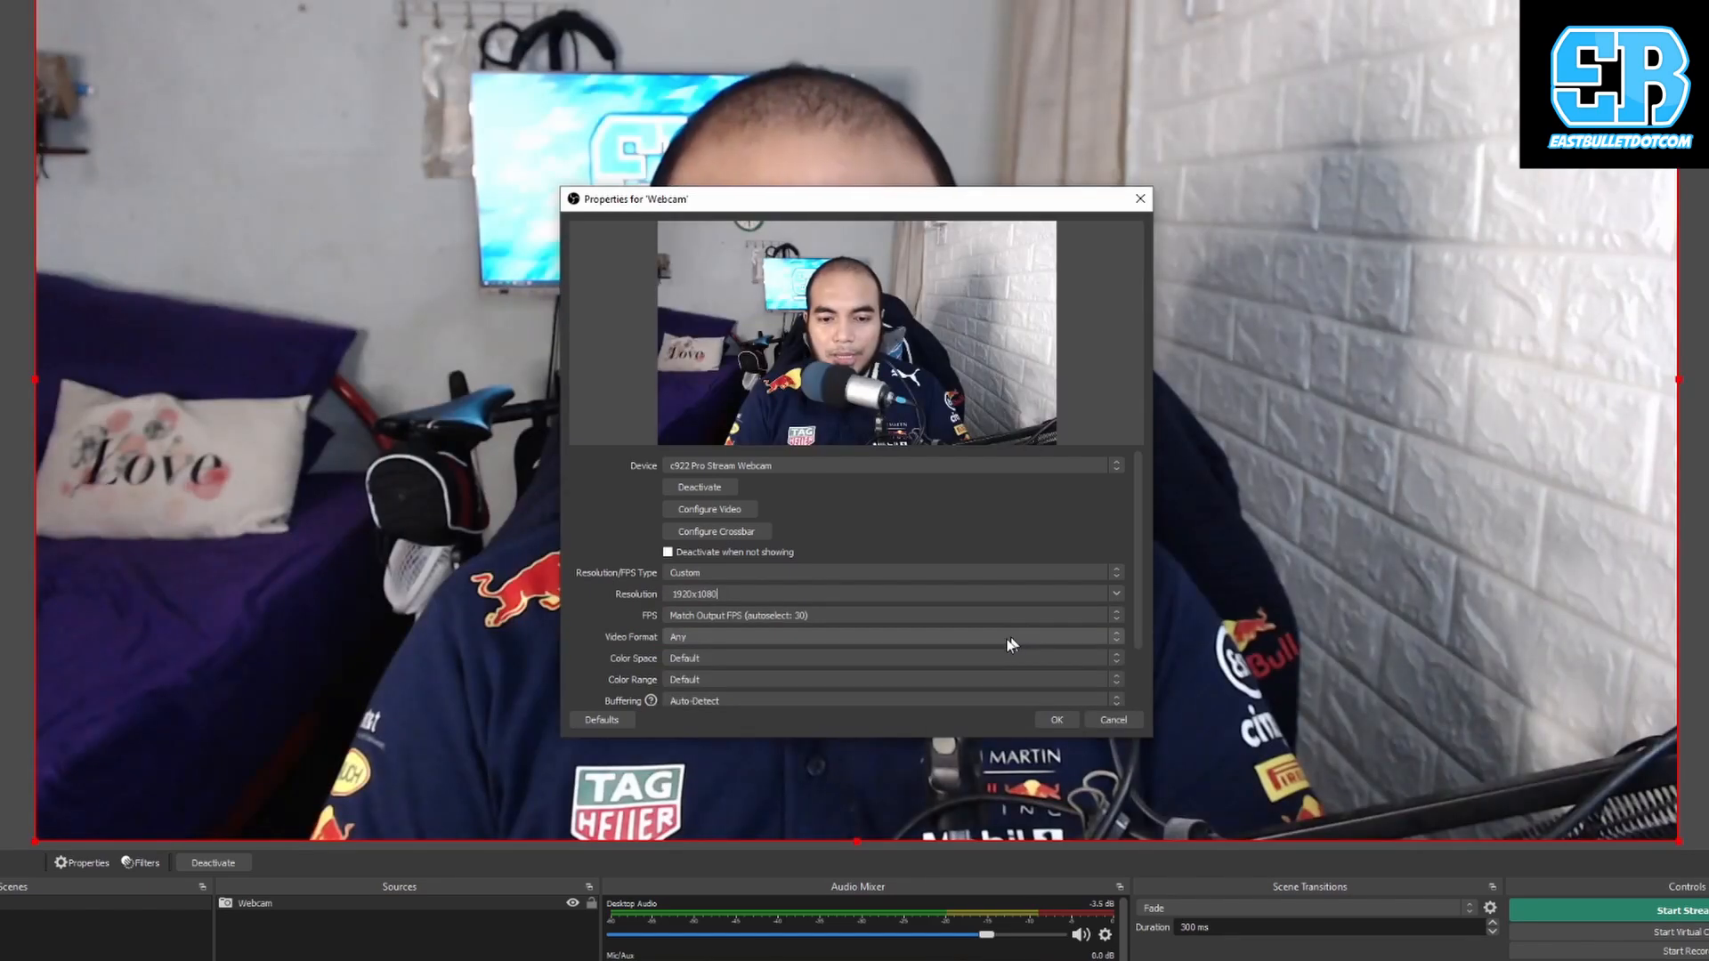
left_click(1056, 719)
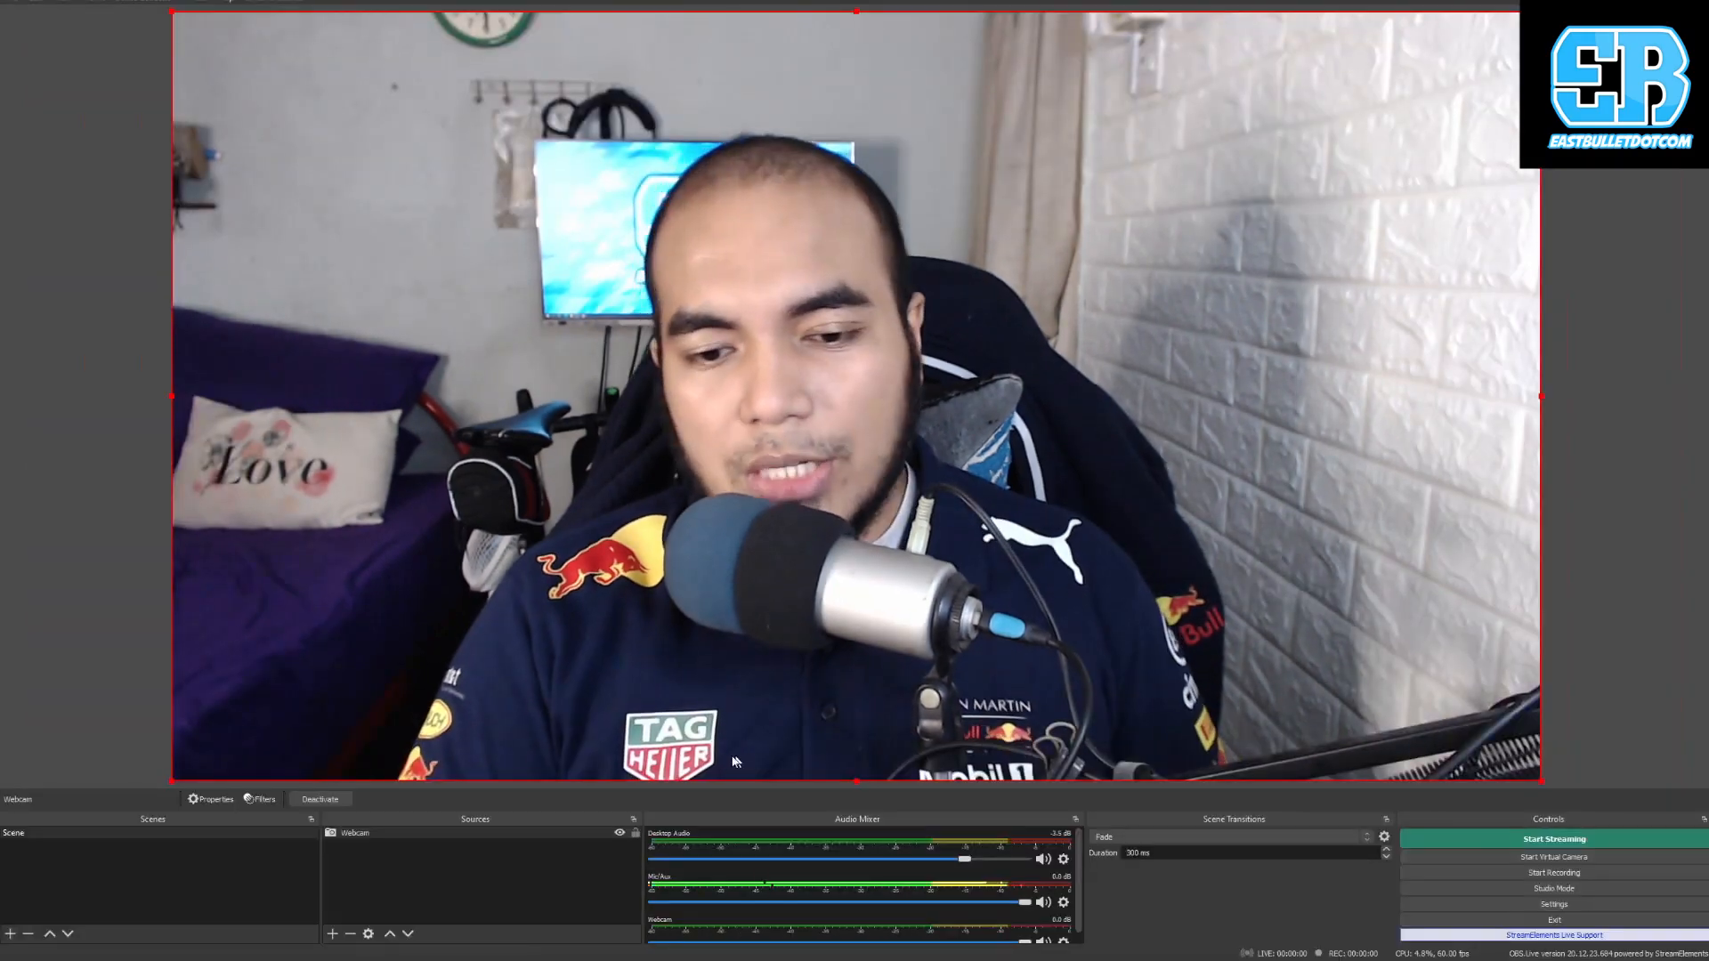
right_click(515, 834)
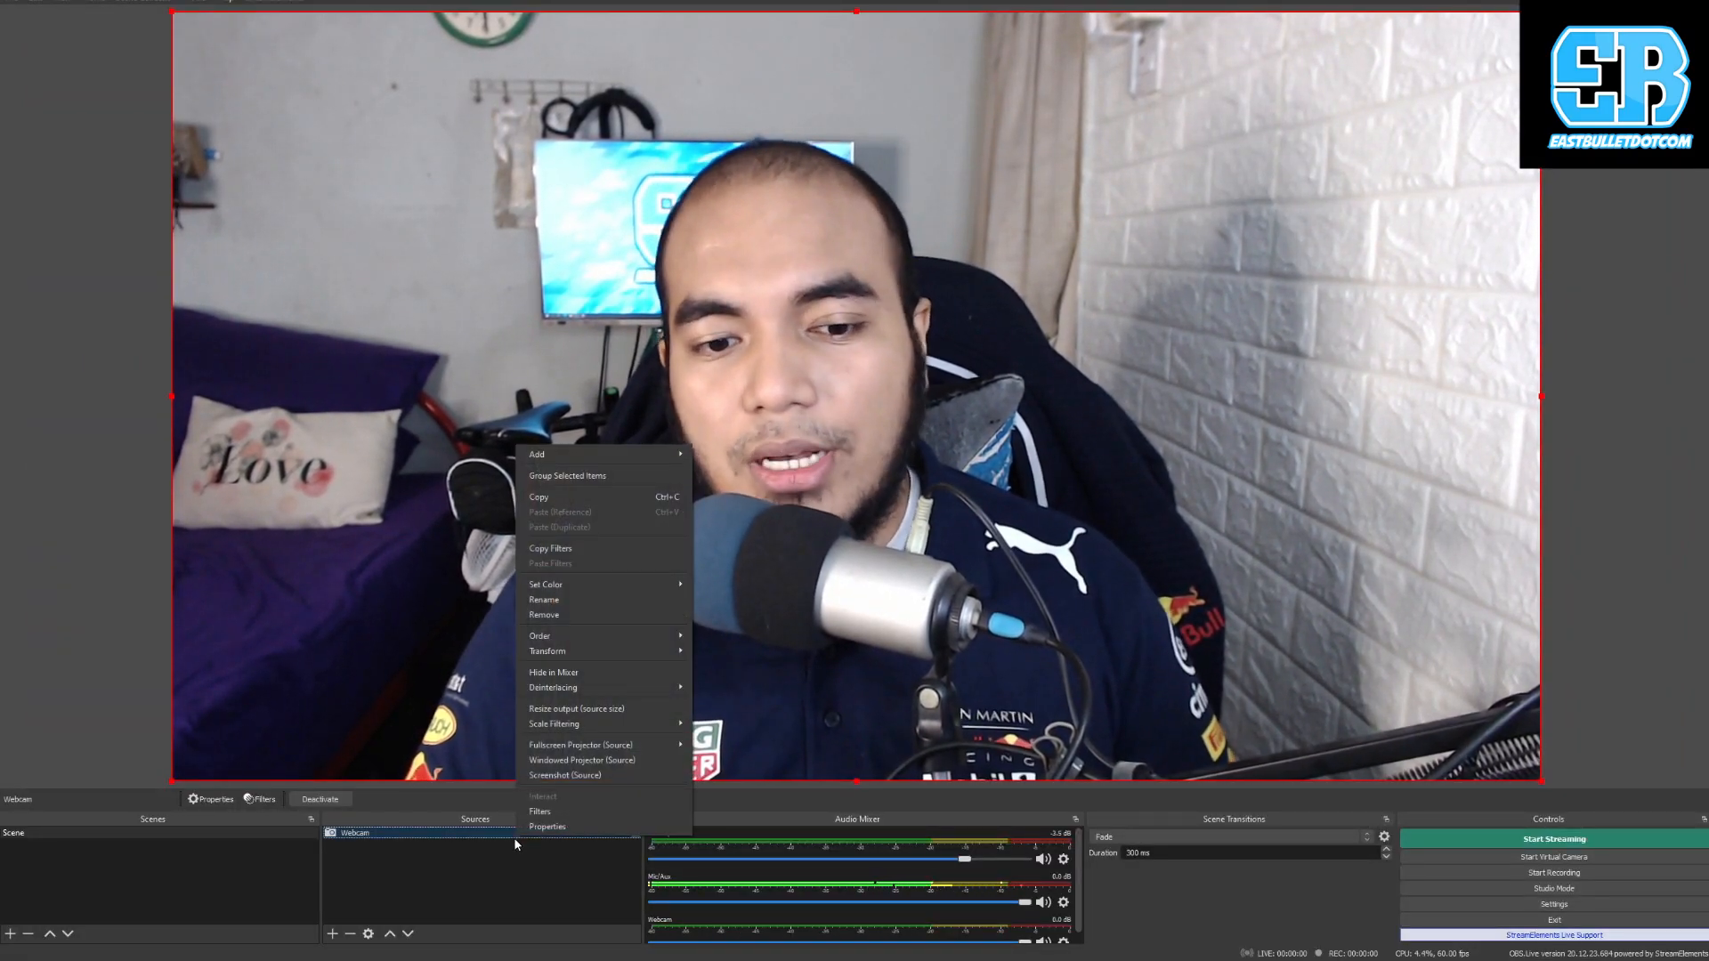
left_click(516, 861)
left_click(712, 659)
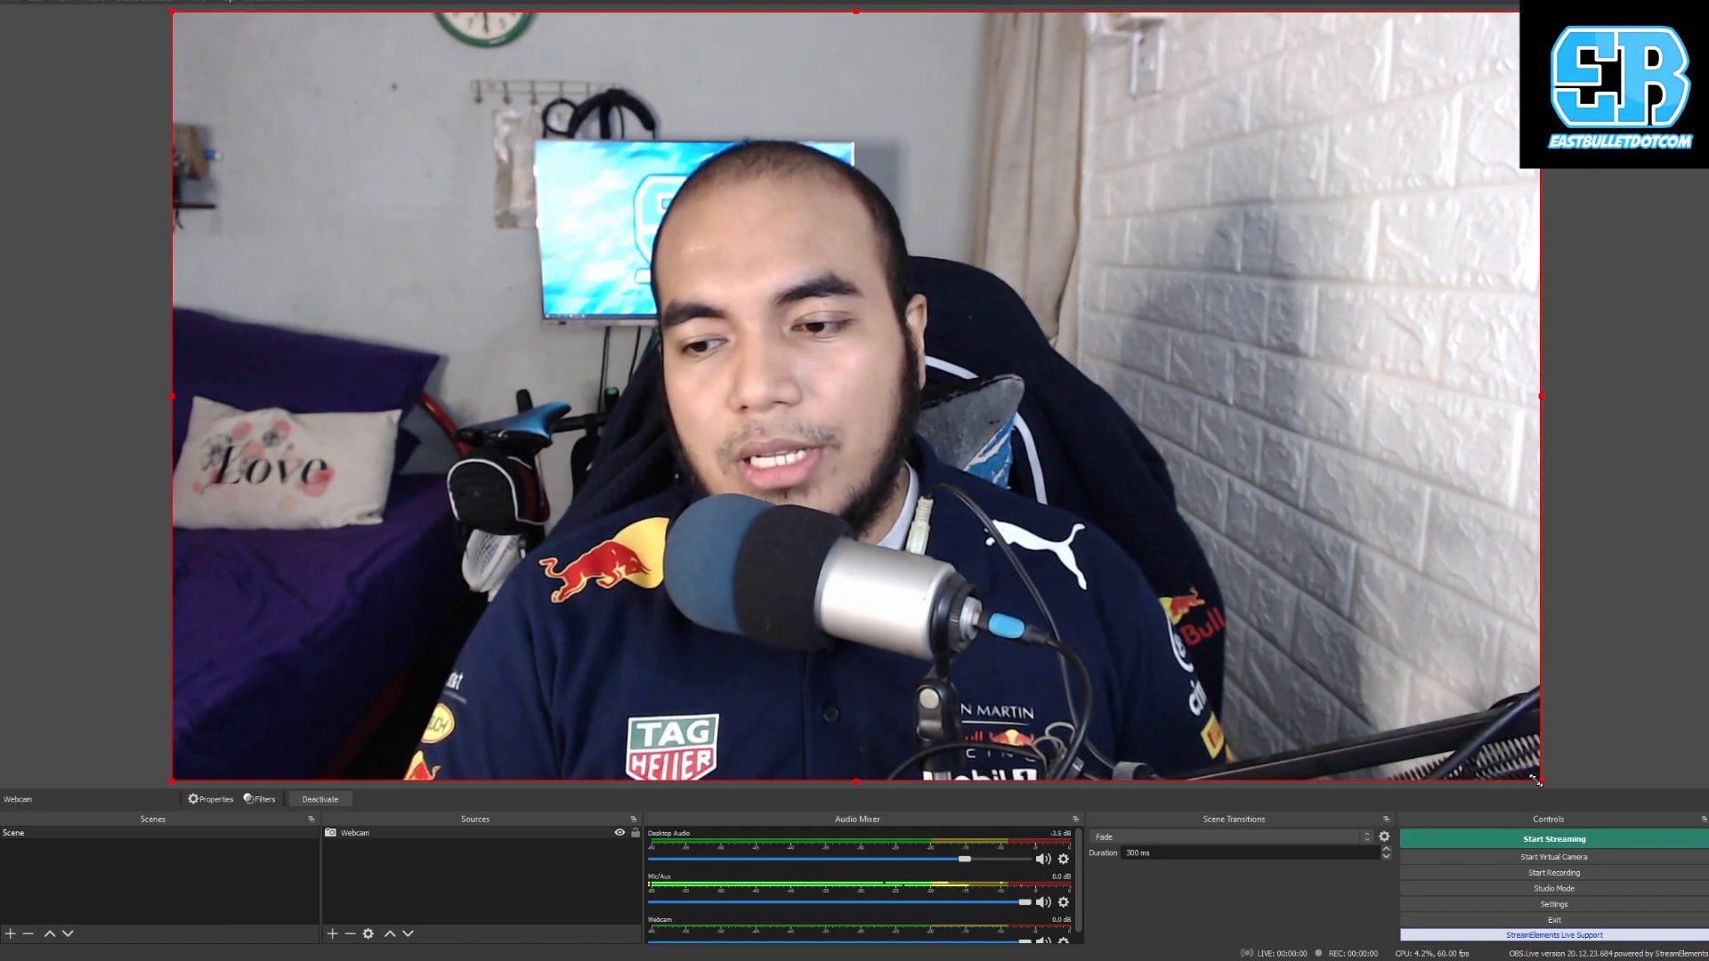
mouse_move(1534, 779)
left_mouse_down()
mouse_move(679, 294)
mouse_move(1480, 747)
mouse_move(1539, 763)
left_mouse_up()
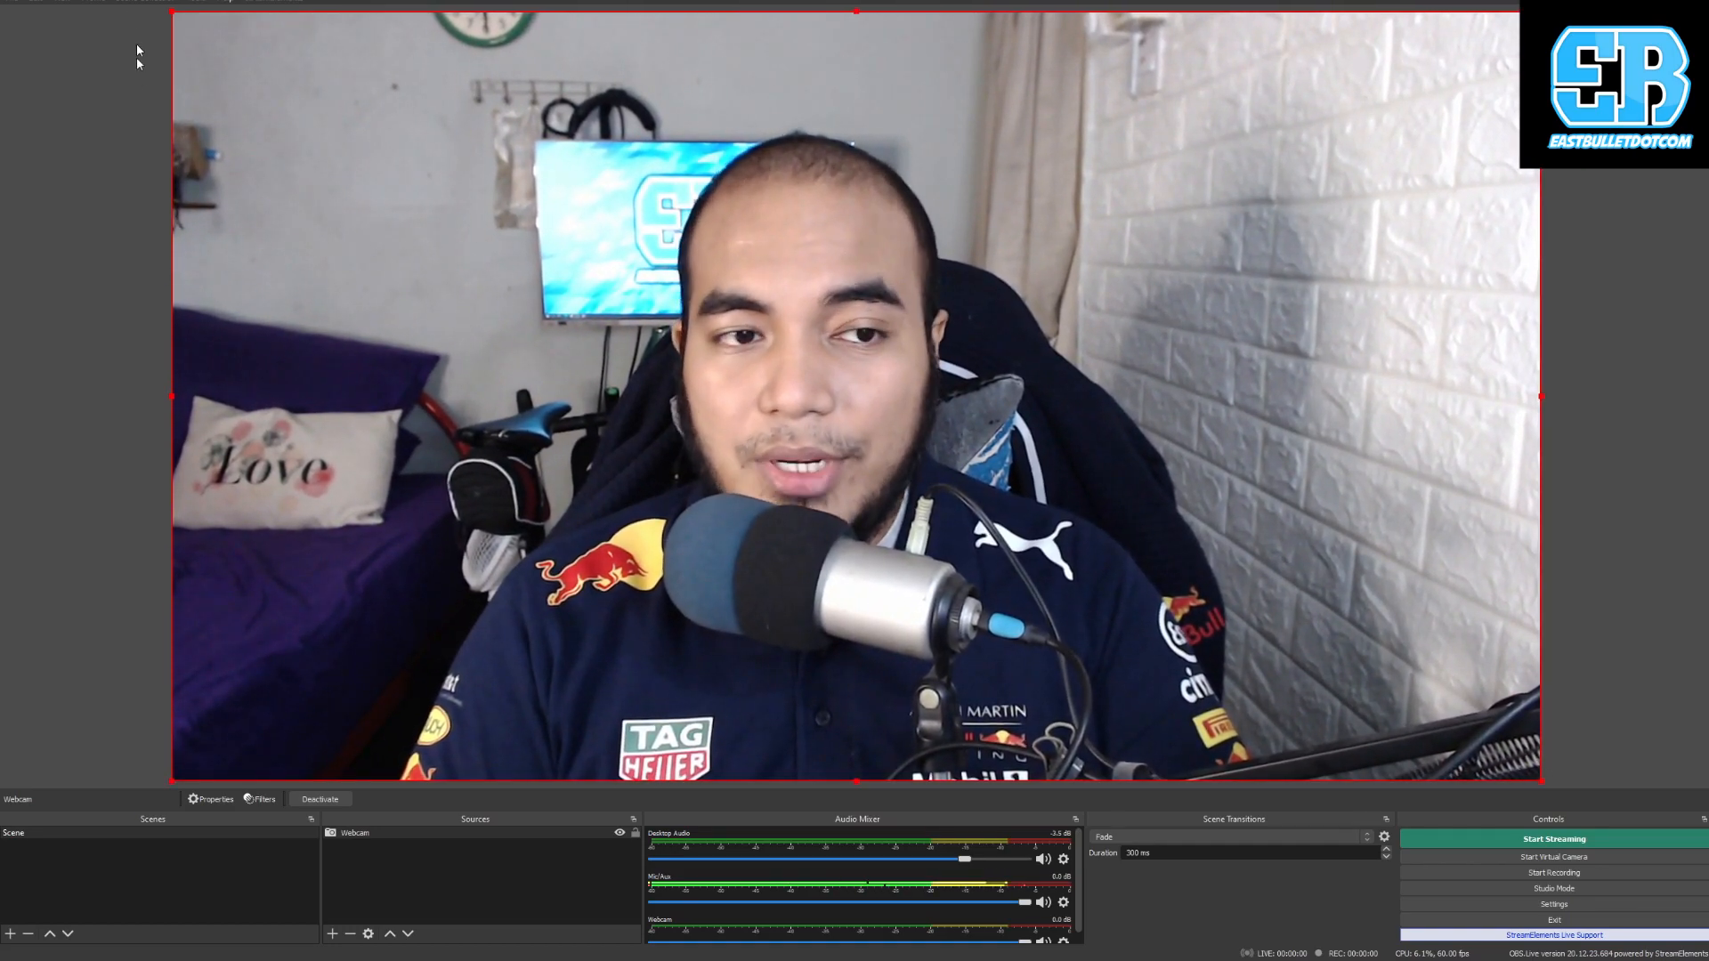
left_click(1674, 342)
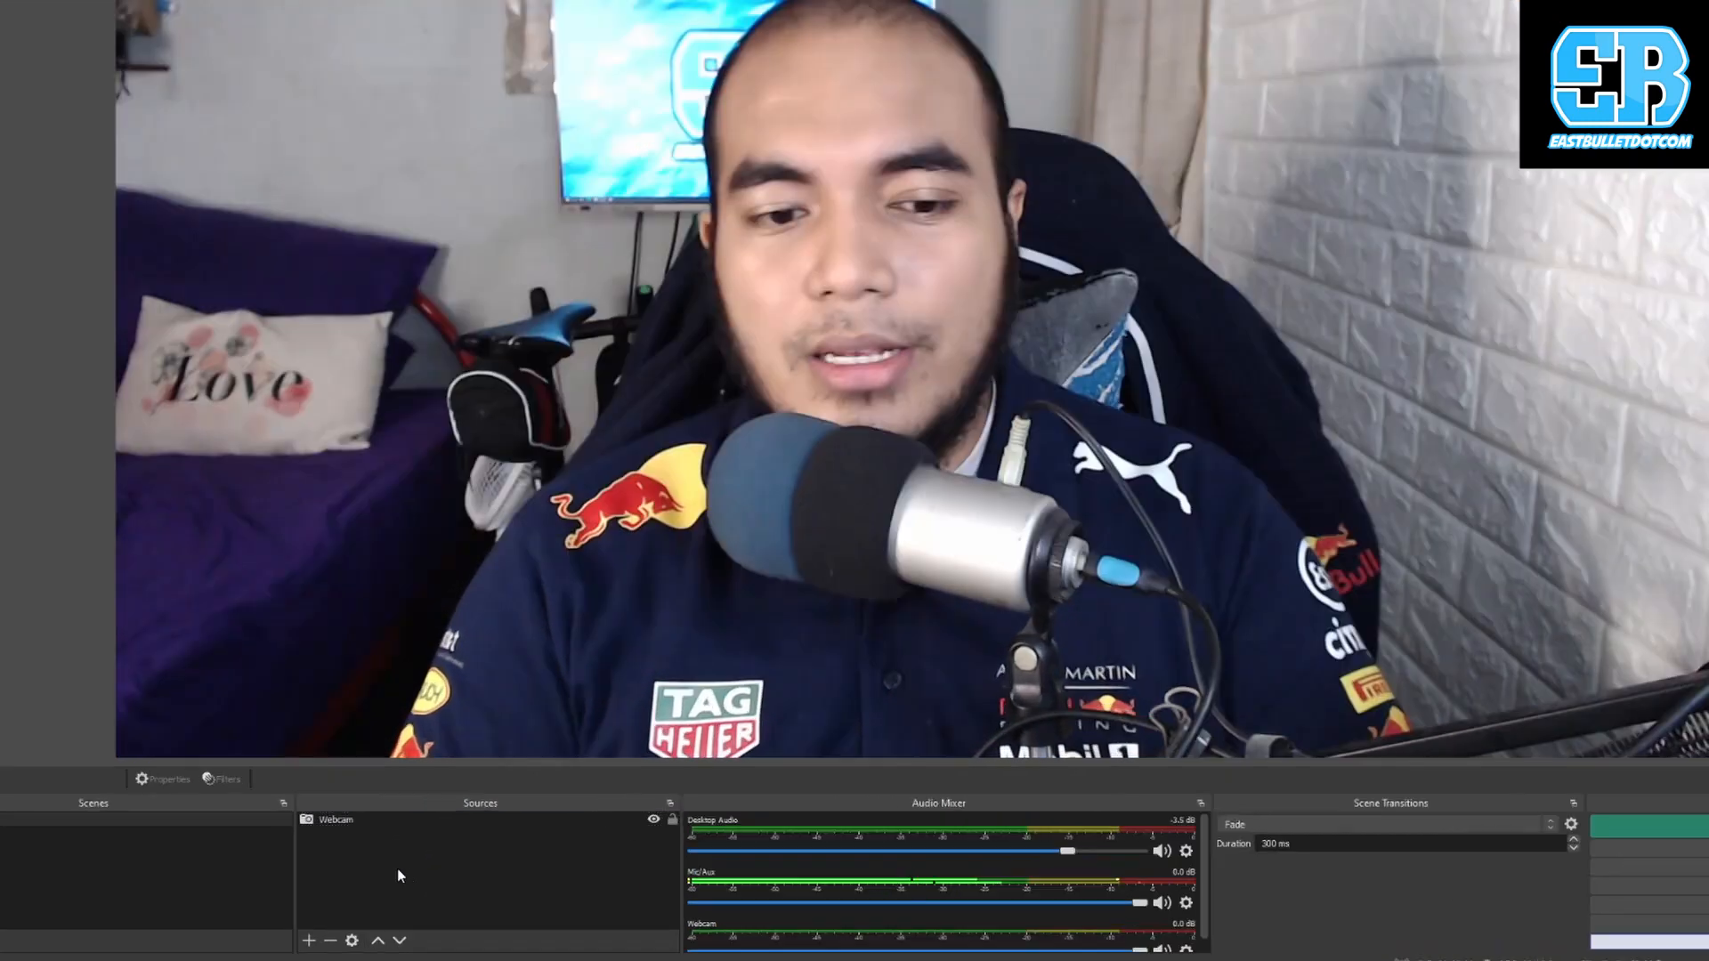
Step: Add a Text (GDI+) source named Nama to the scene
right_click(405, 873)
mouse_move(504, 755)
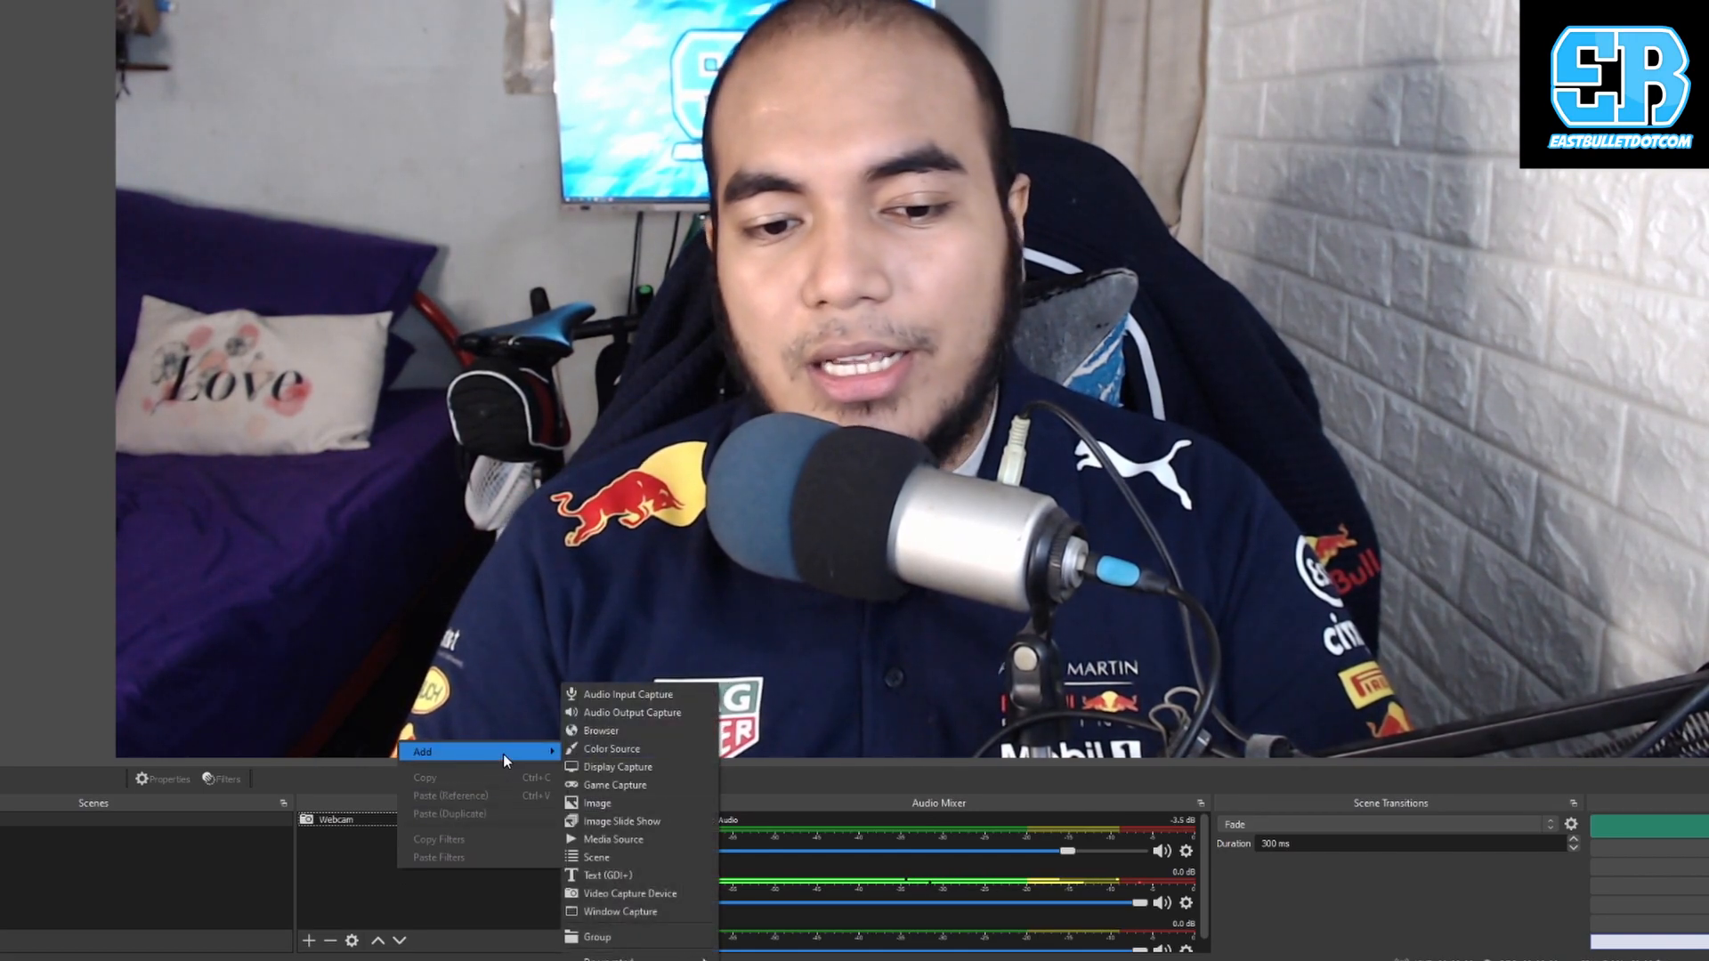
left_click(645, 875)
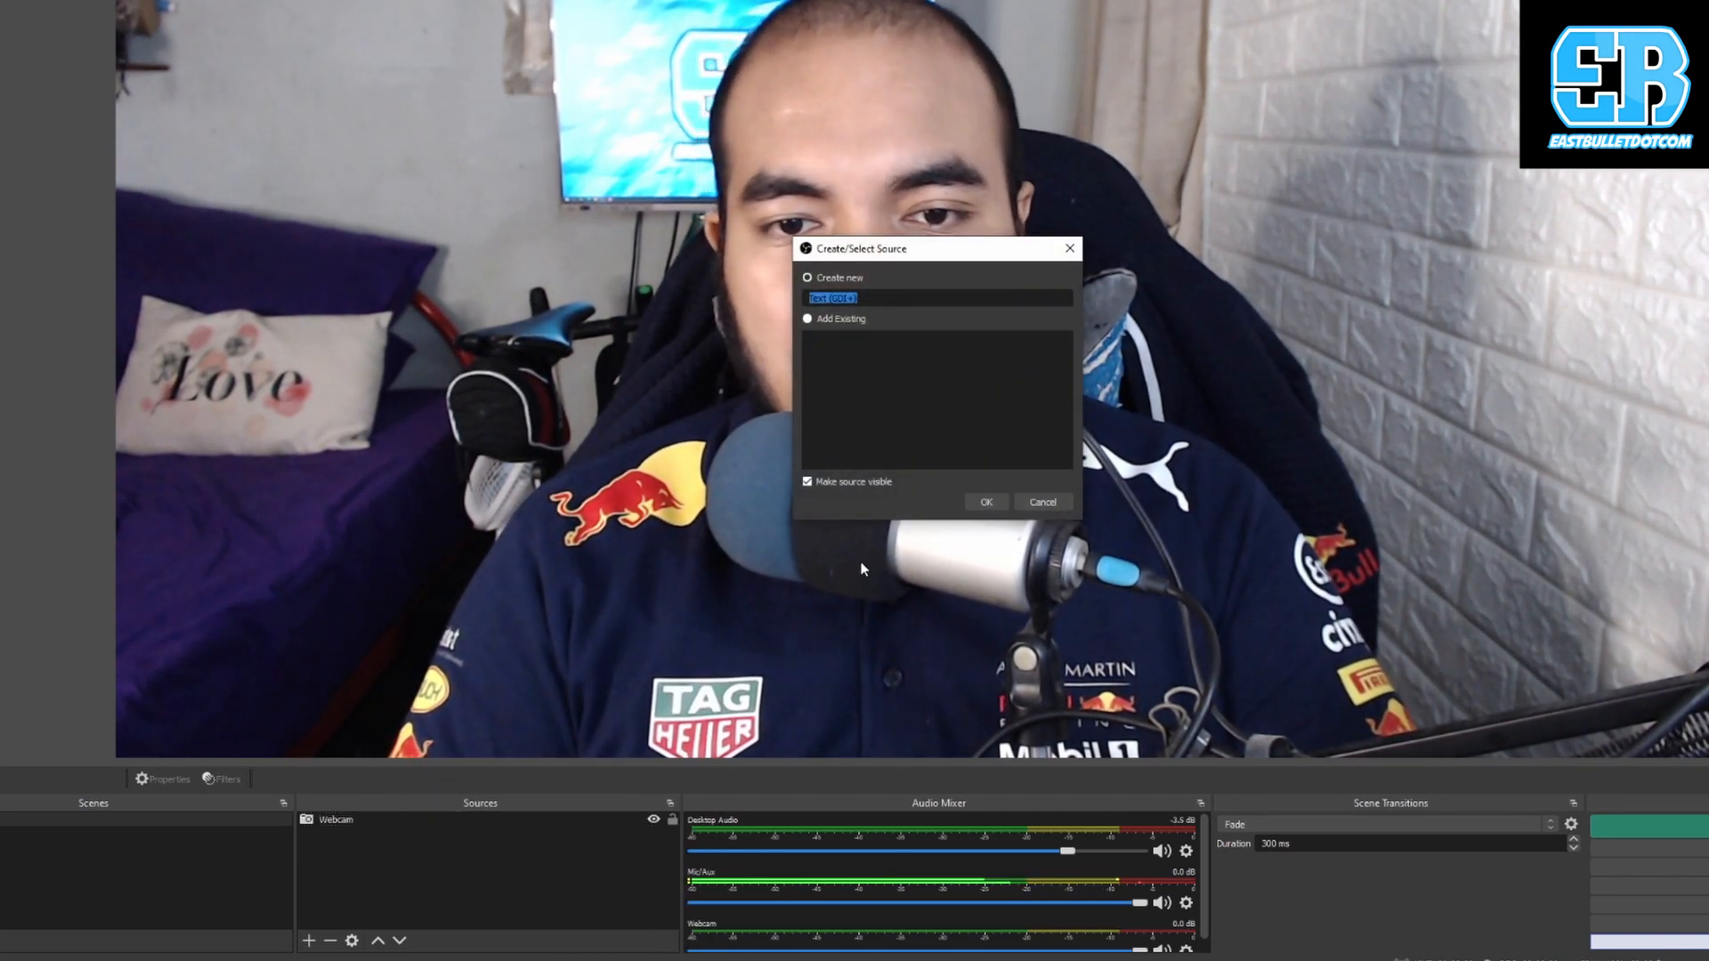
type("Nama")
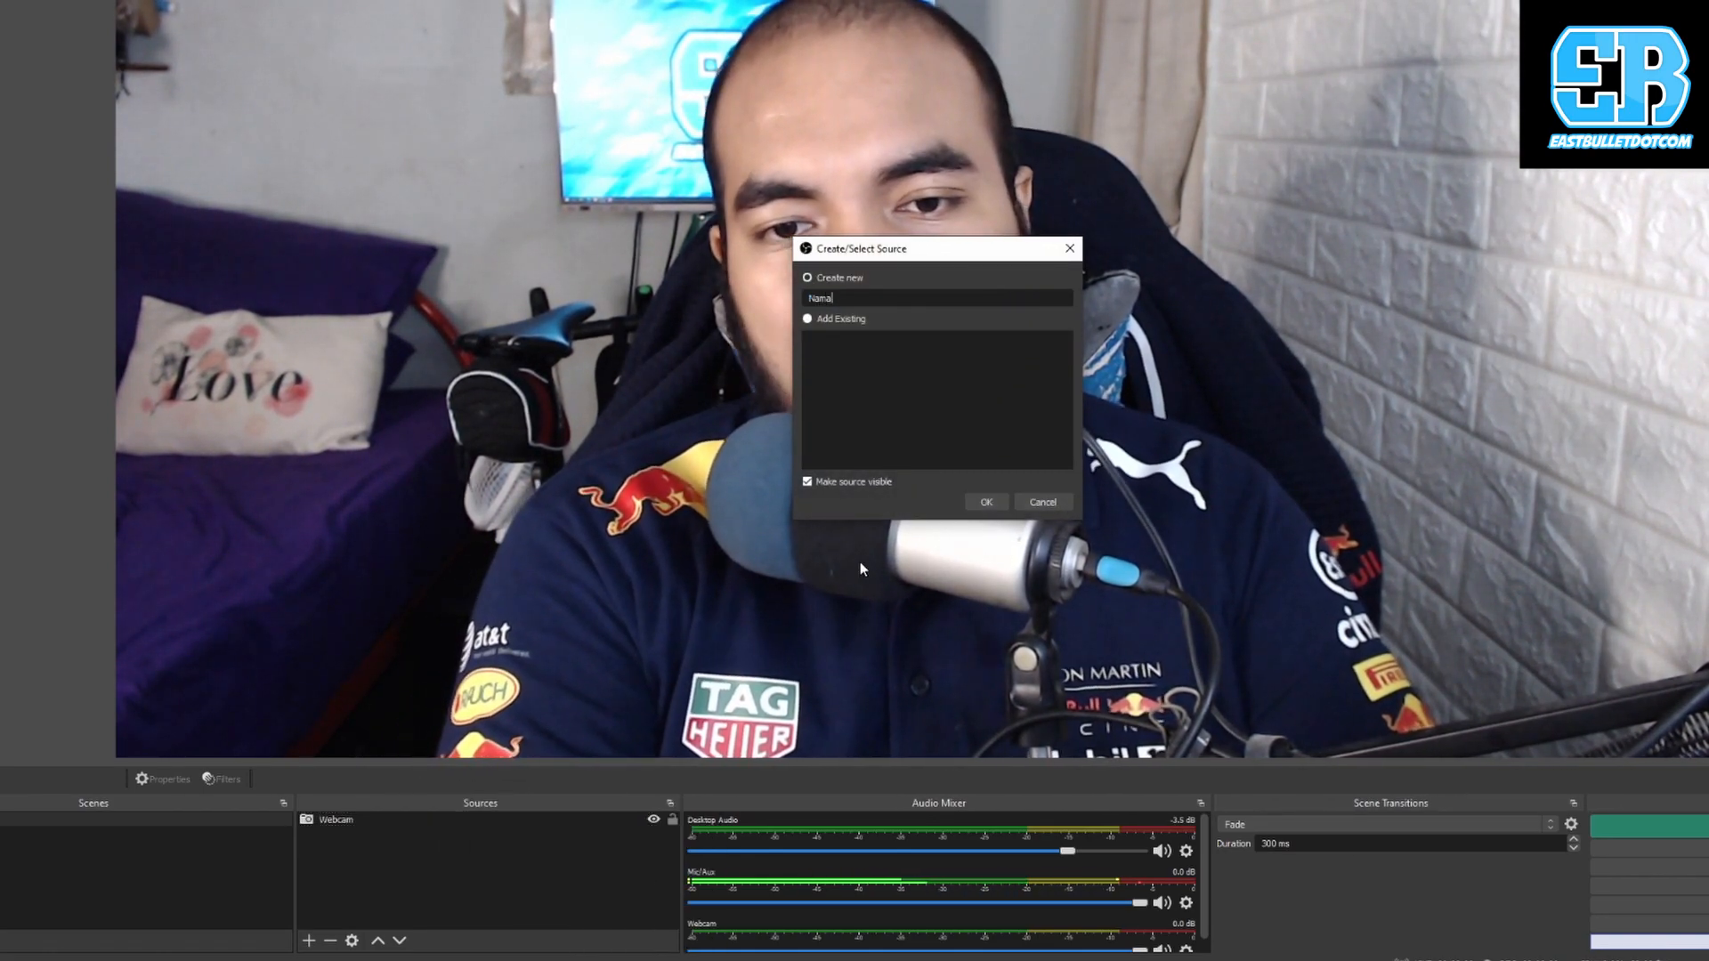
key("Return")
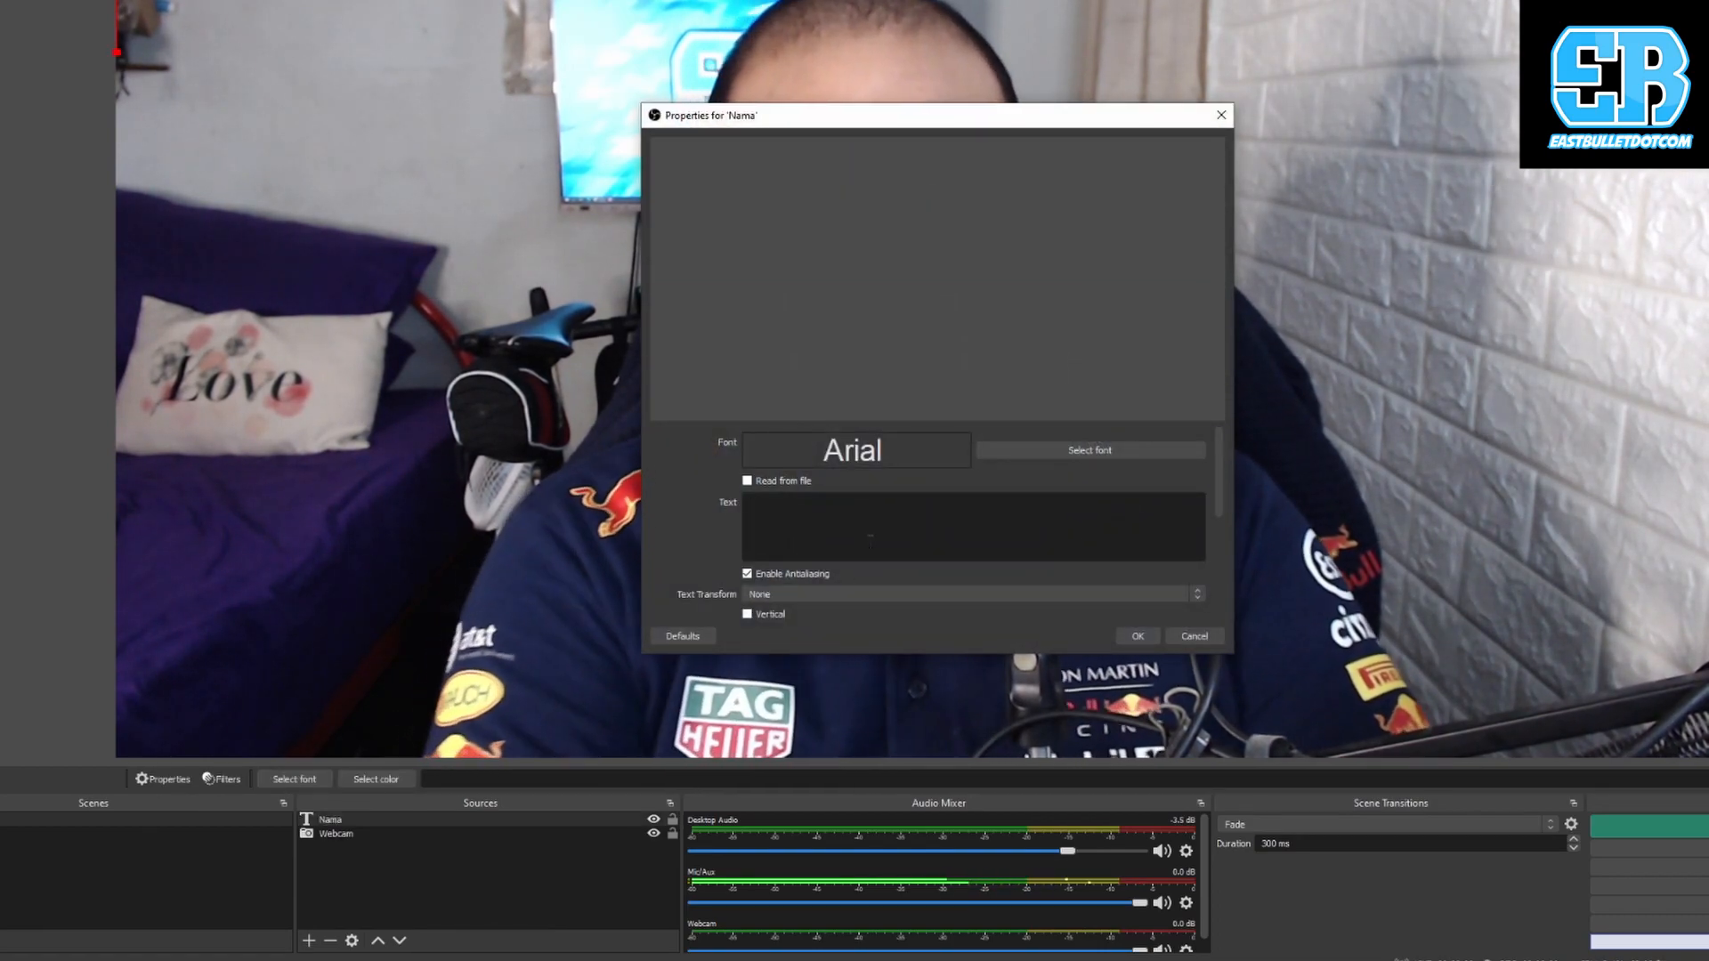
Step: Enter the presenter's first name as the source's text and move it to the lower-right corner of the canvas
left_click(870, 536)
type("Naim")
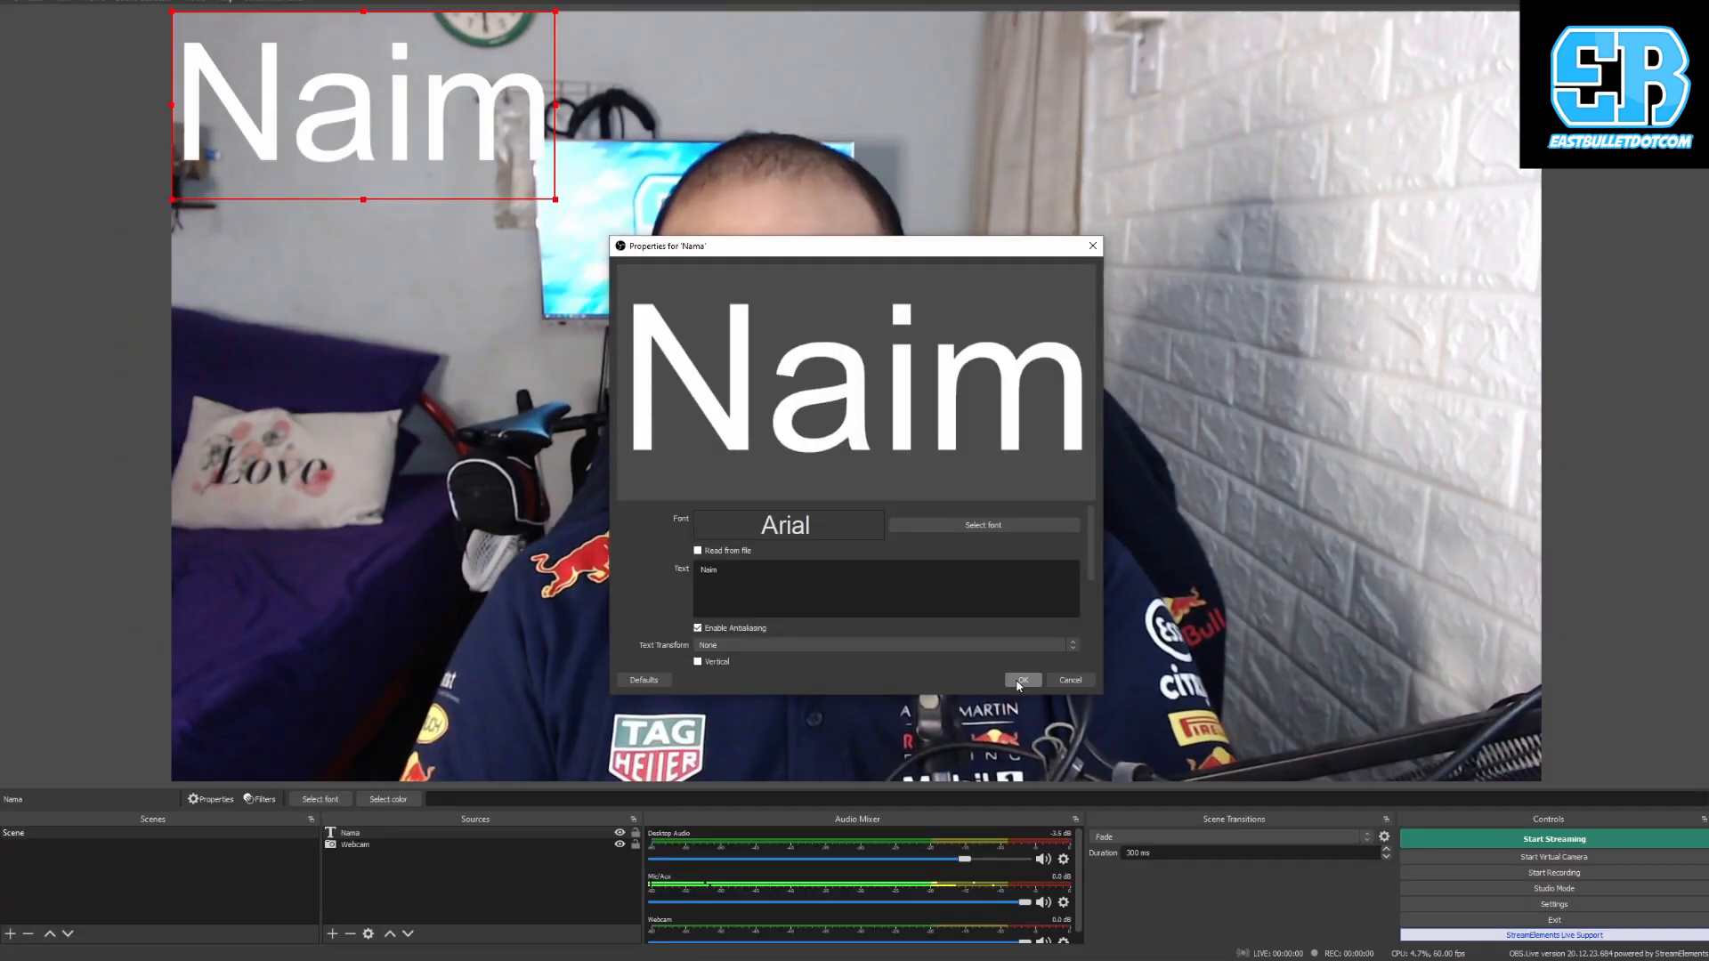
left_click(1137, 636)
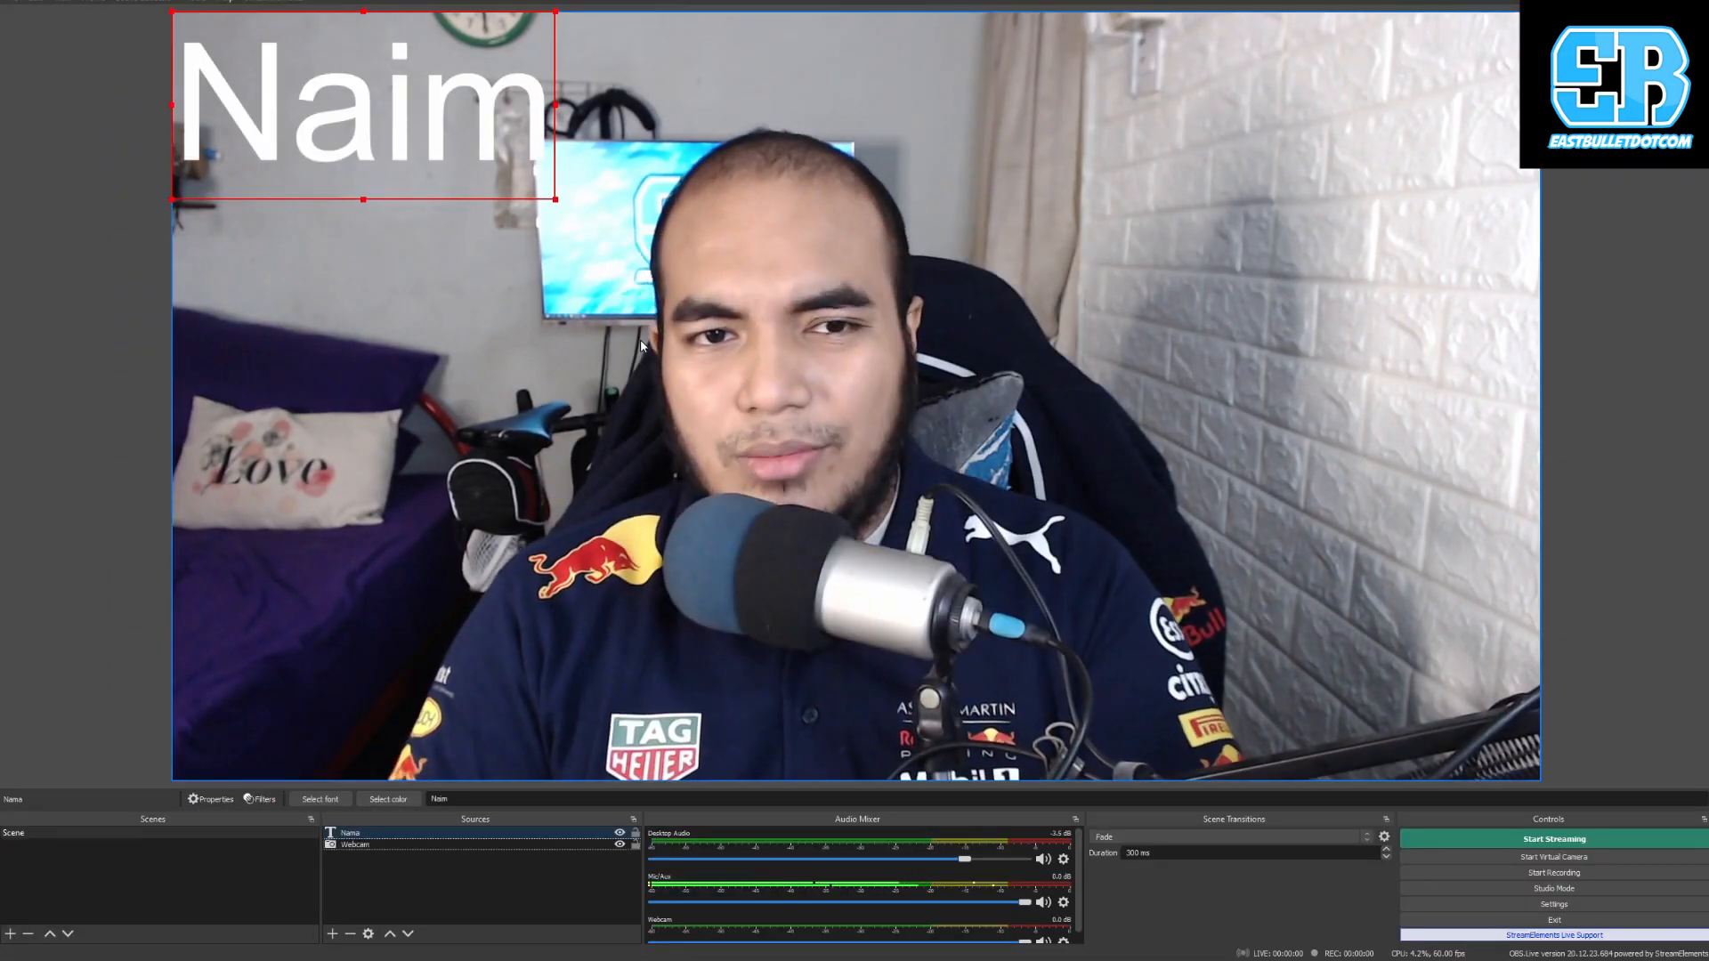
left_click_drag(562, 253, 1389, 718)
left_click(1405, 538)
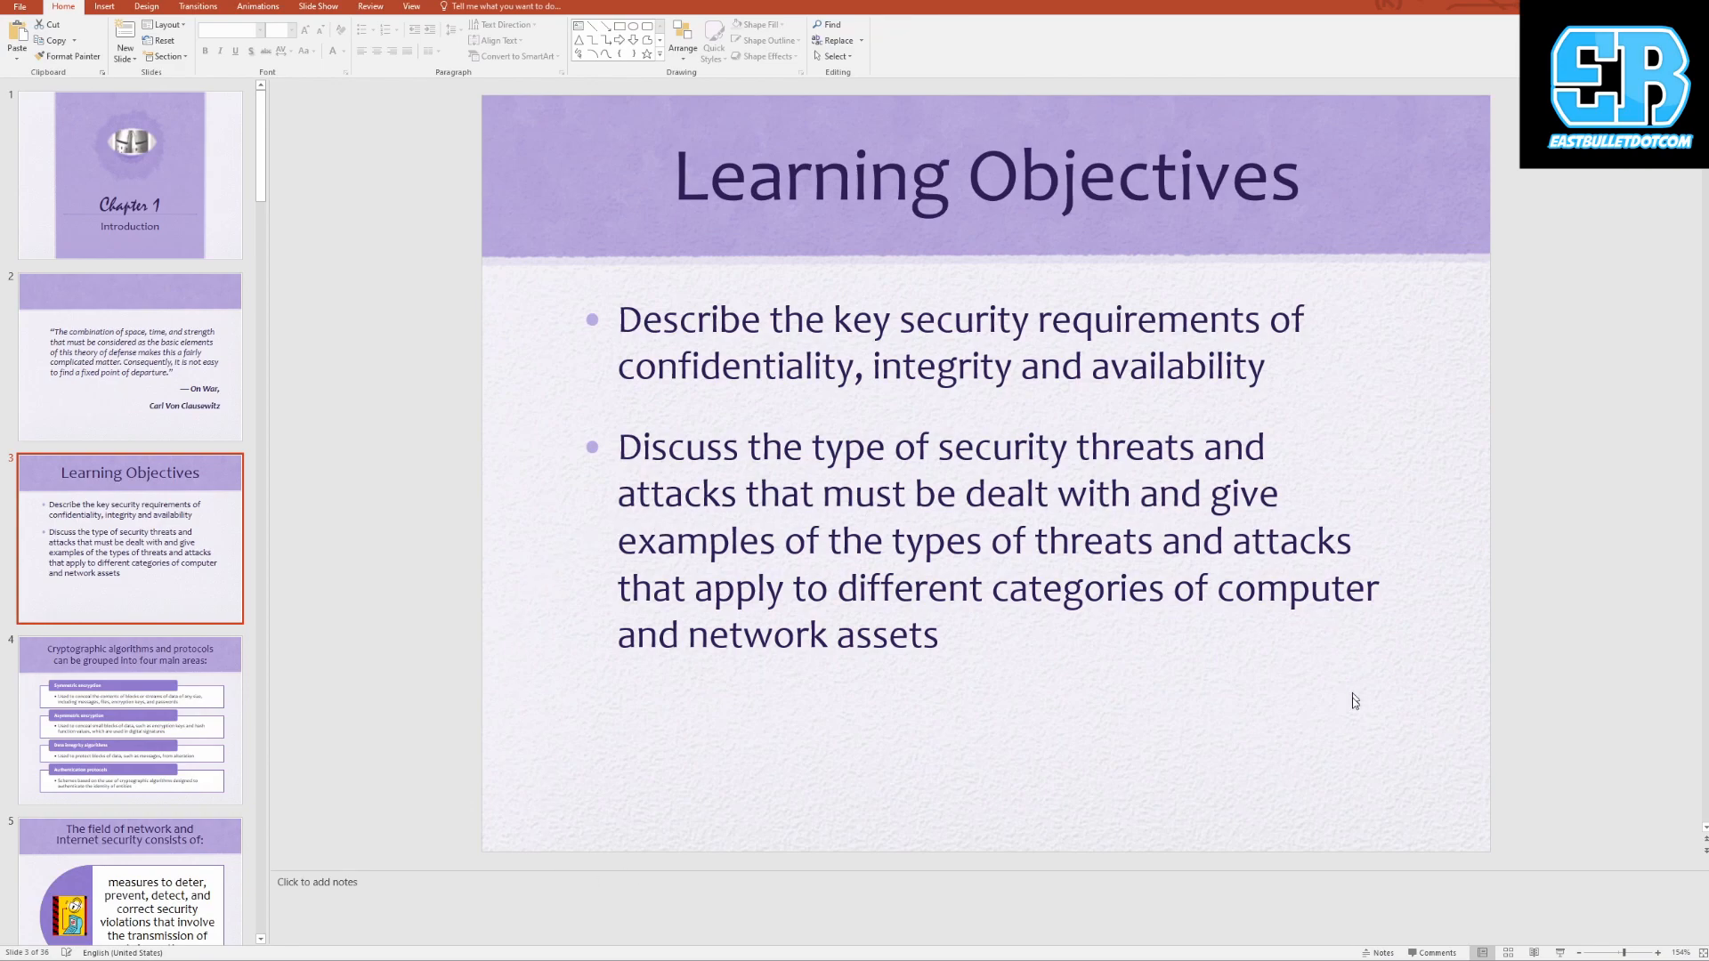
Step: Start the PowerPoint slide show from the Learning Objectives slide and switch back to OBS Studio
left_click(1561, 953)
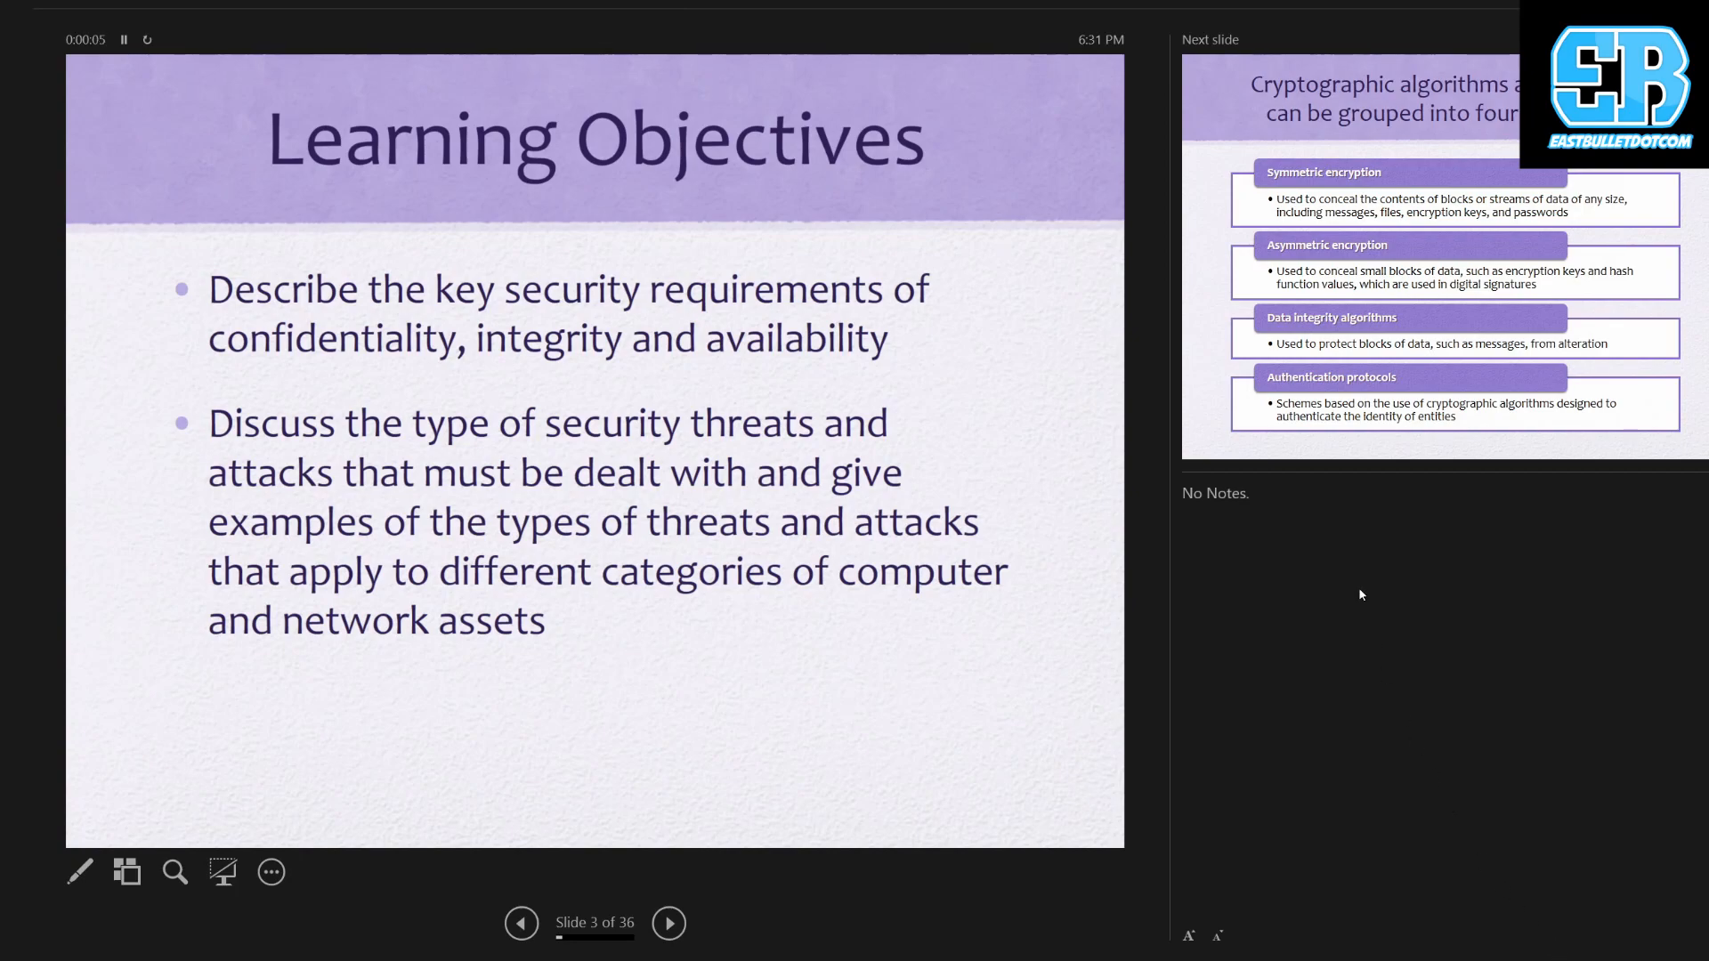
key("alt+Tab")
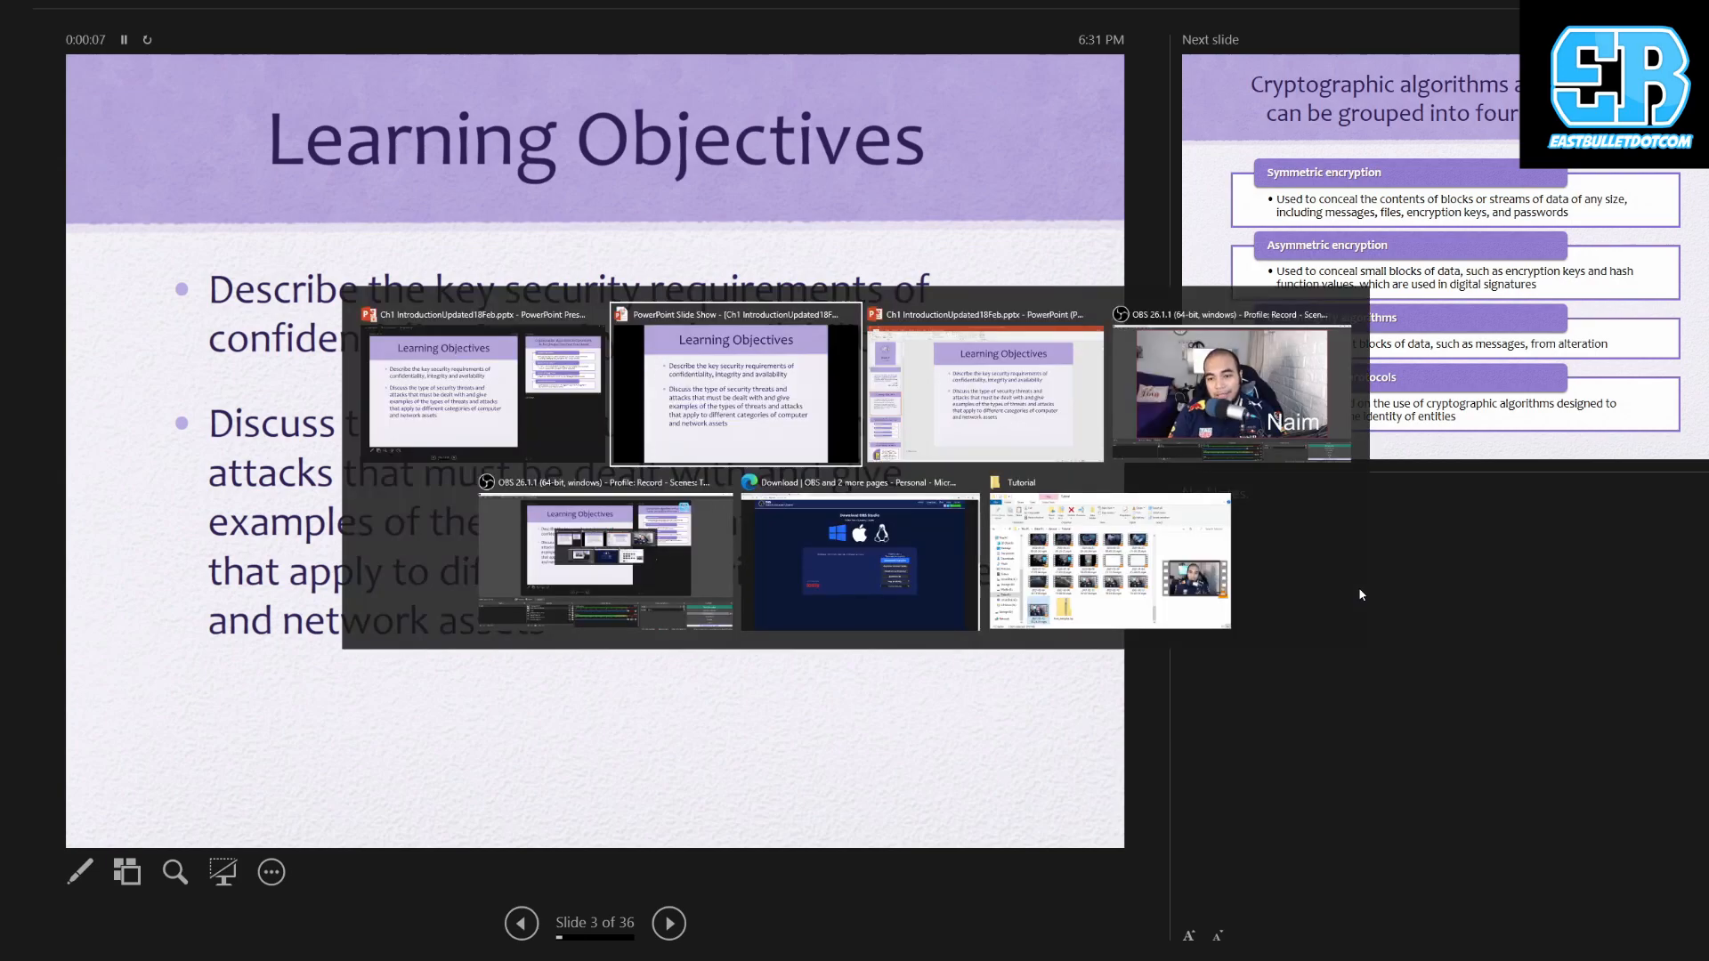
key("alt+Tab")
key("alt+Tab")
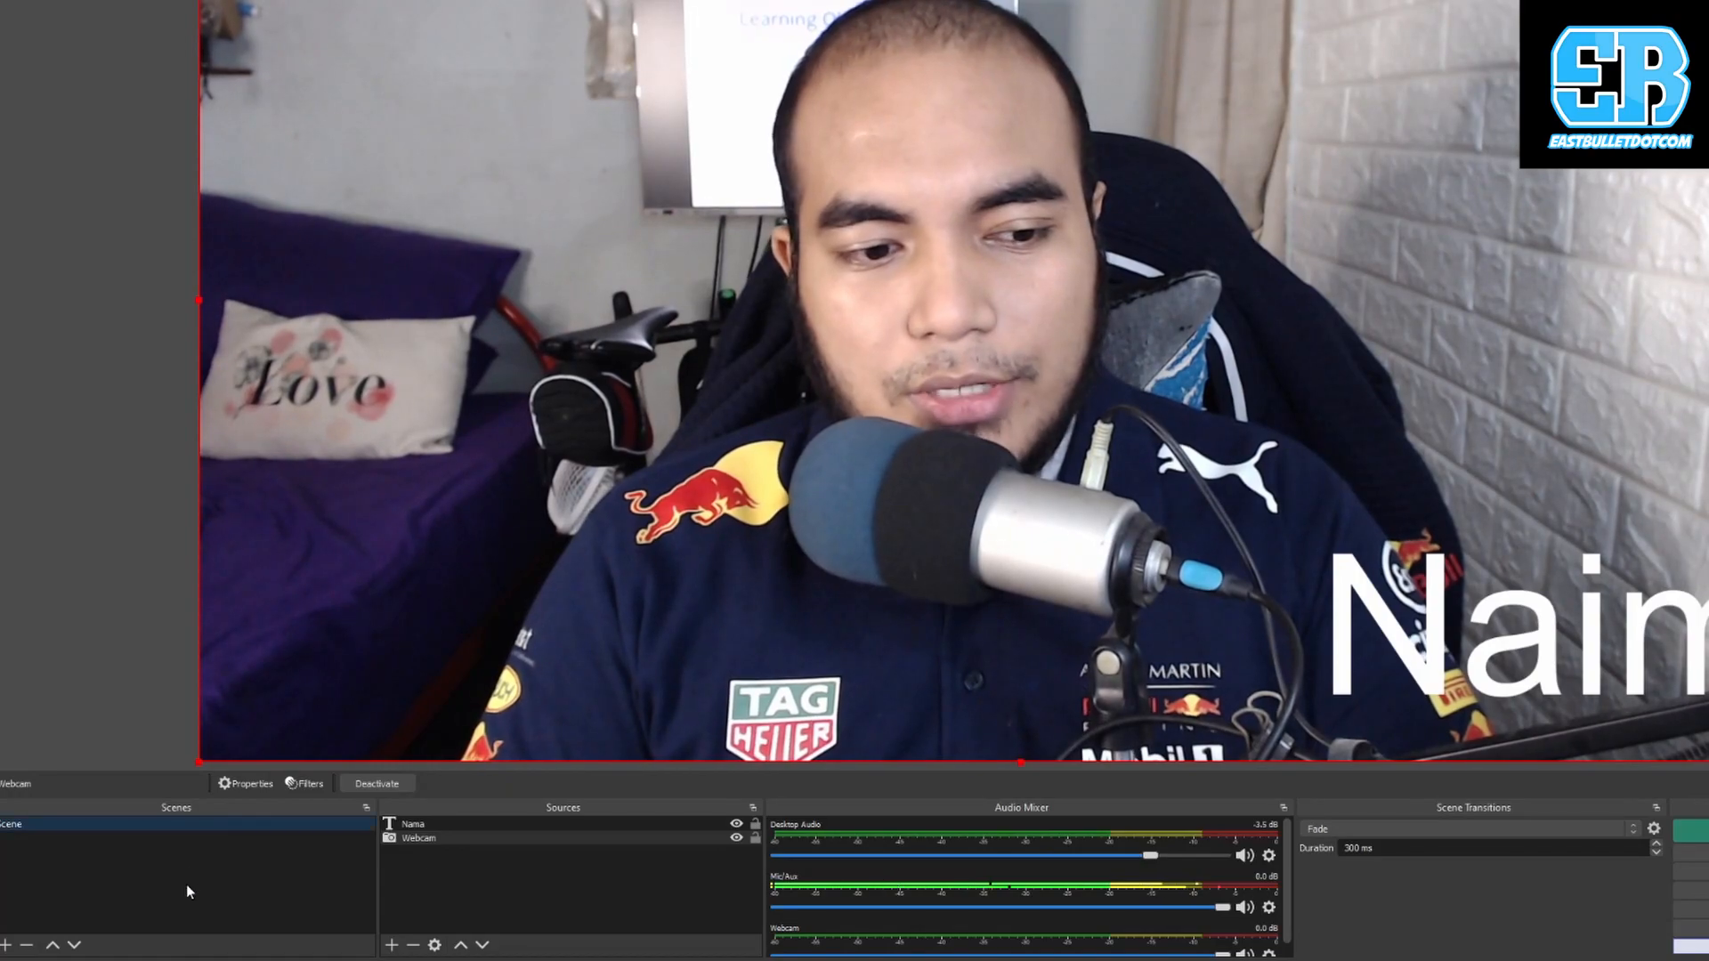
Step: Add a new scene named Scene Slide
left_click(6, 945)
type("S")
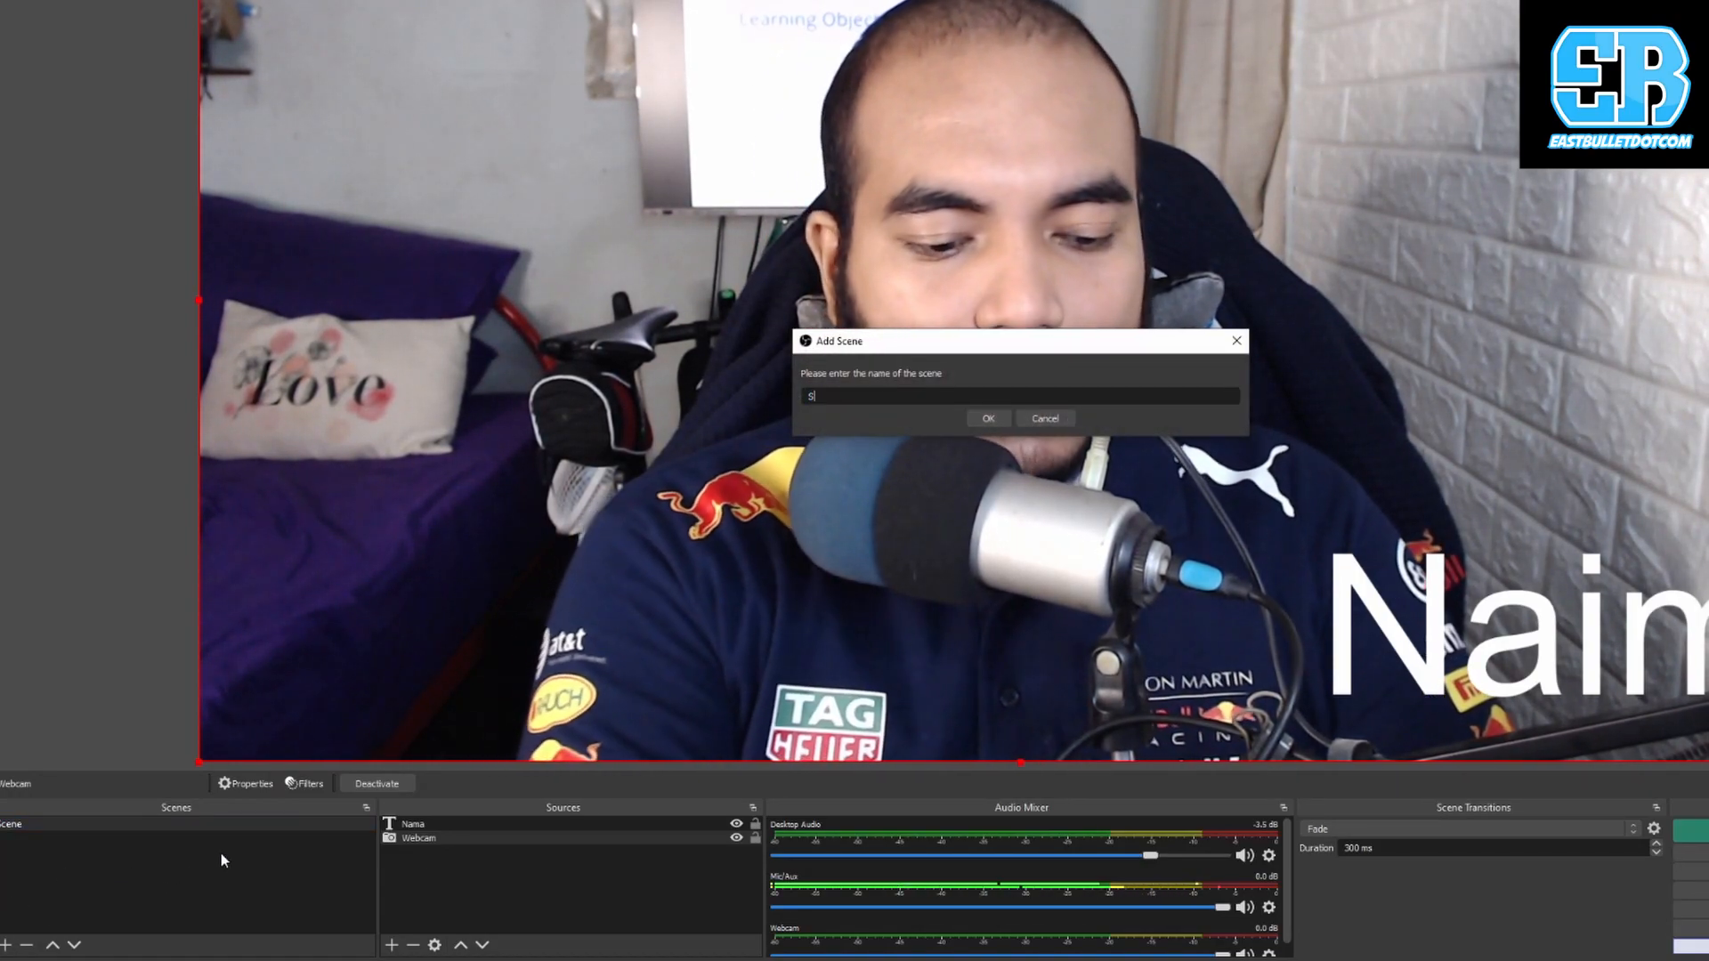
type("cene Slide")
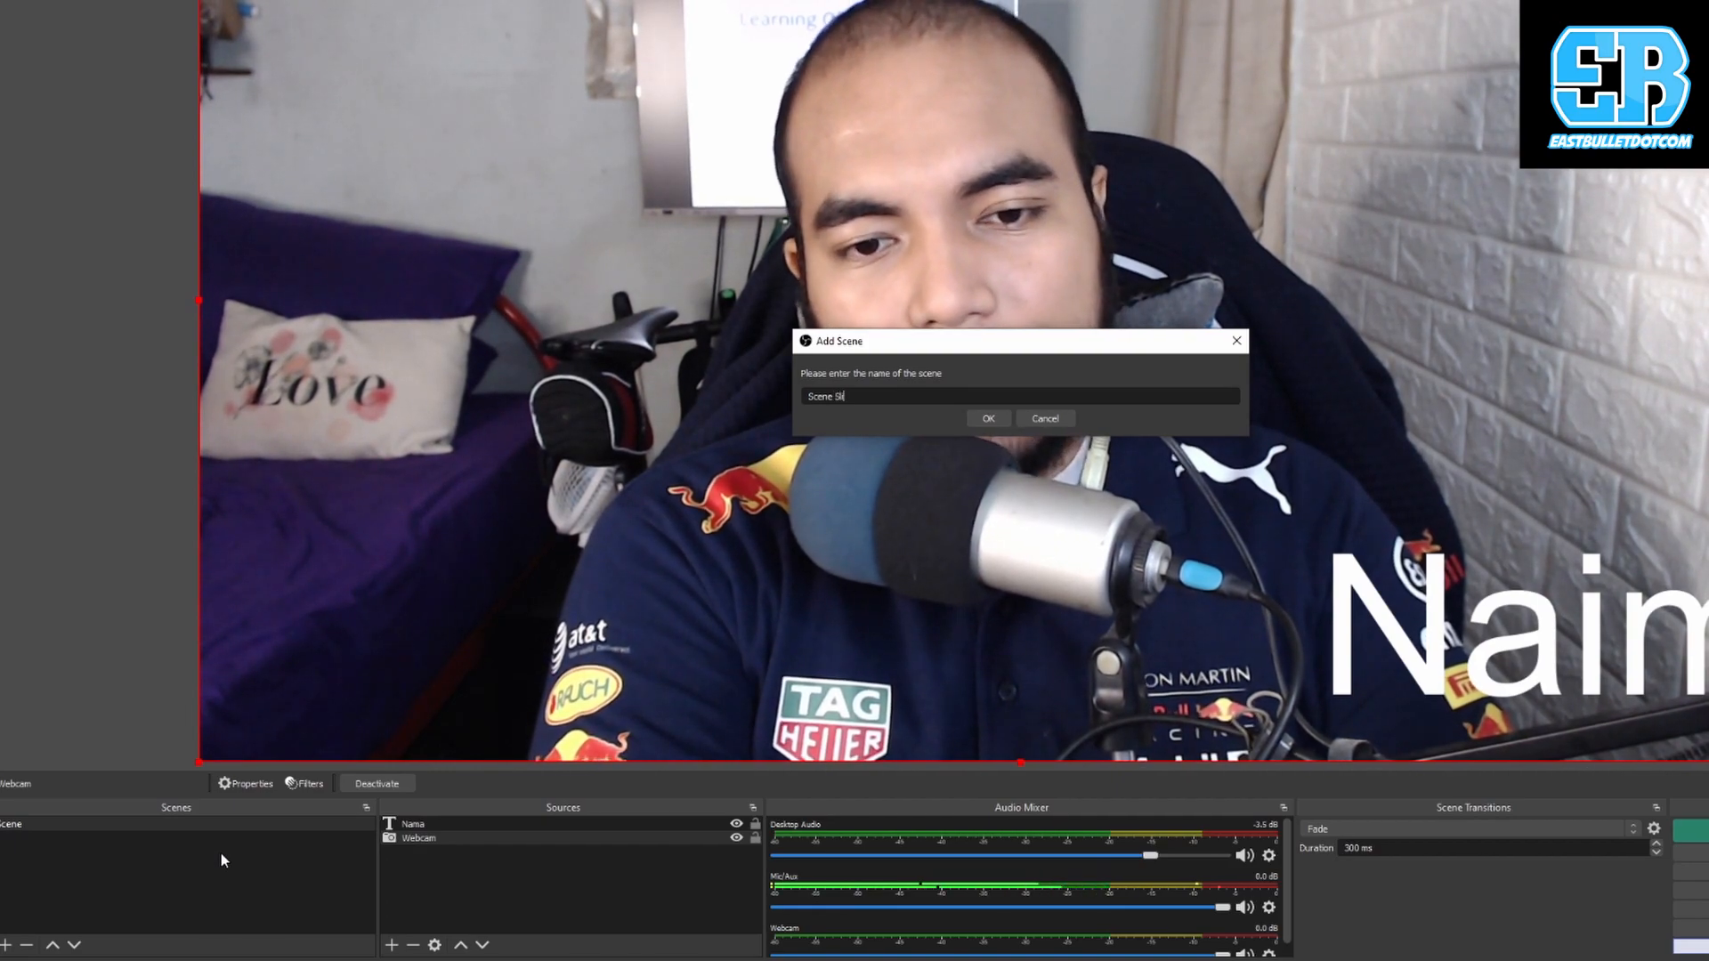
key("Return")
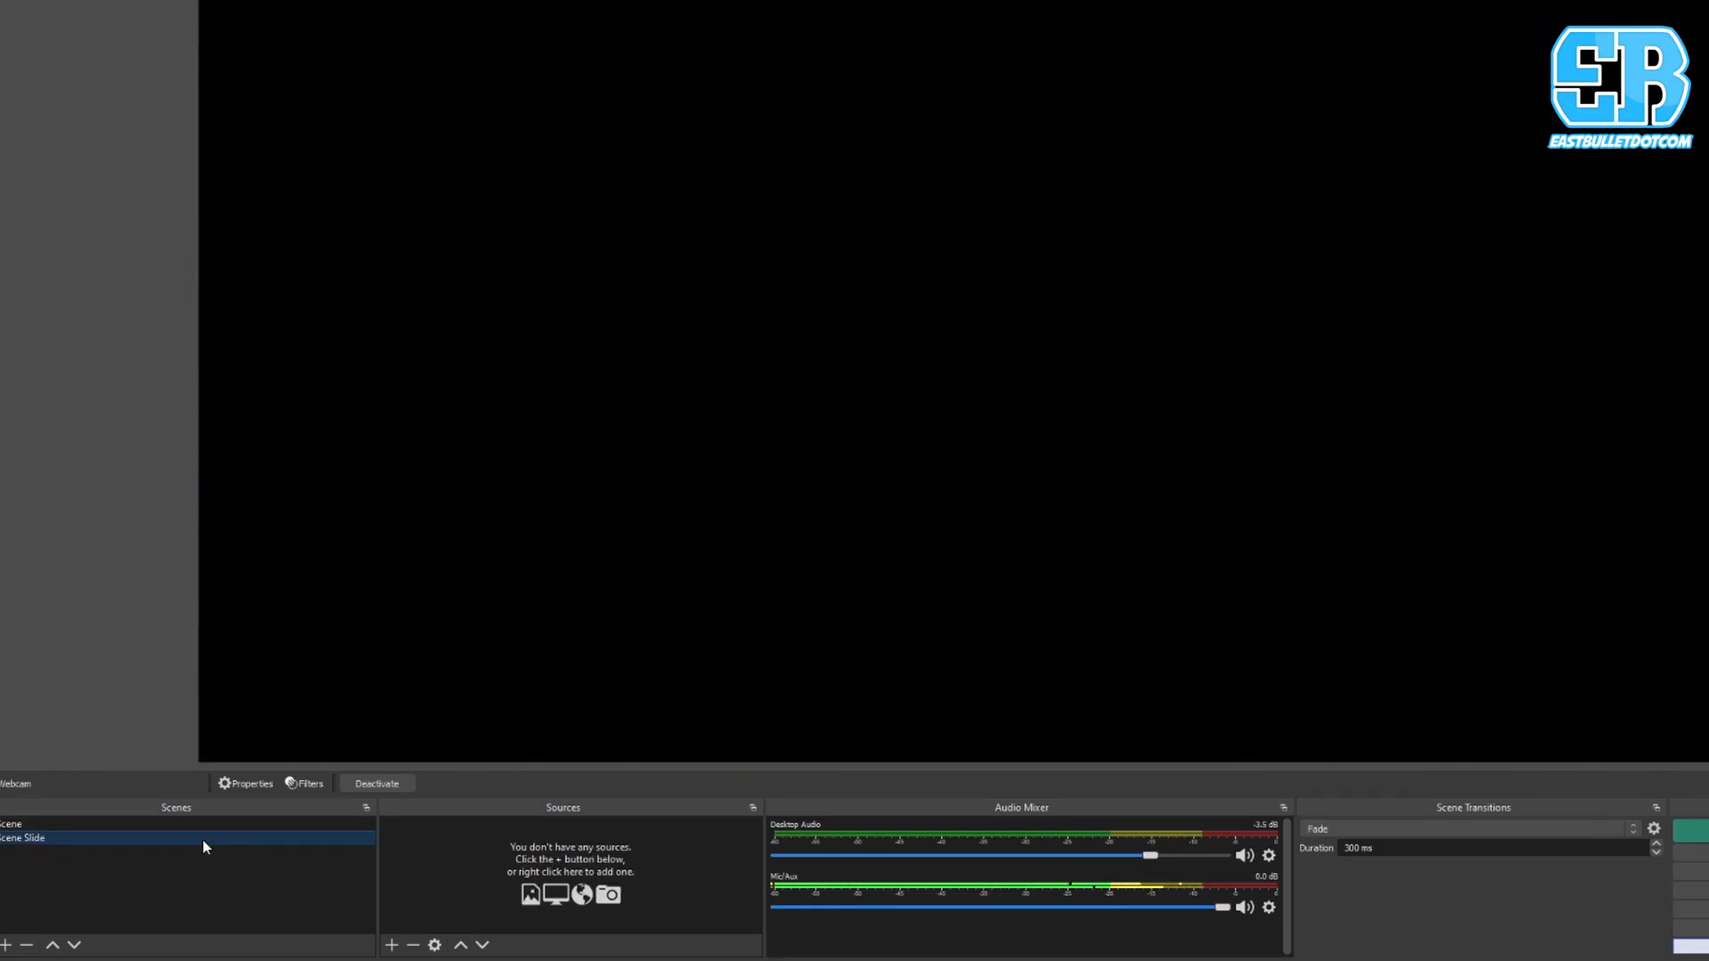
Step: Copy the Webcam source from the first scene and paste it as a reference into Scene Slide
left_click(205, 825)
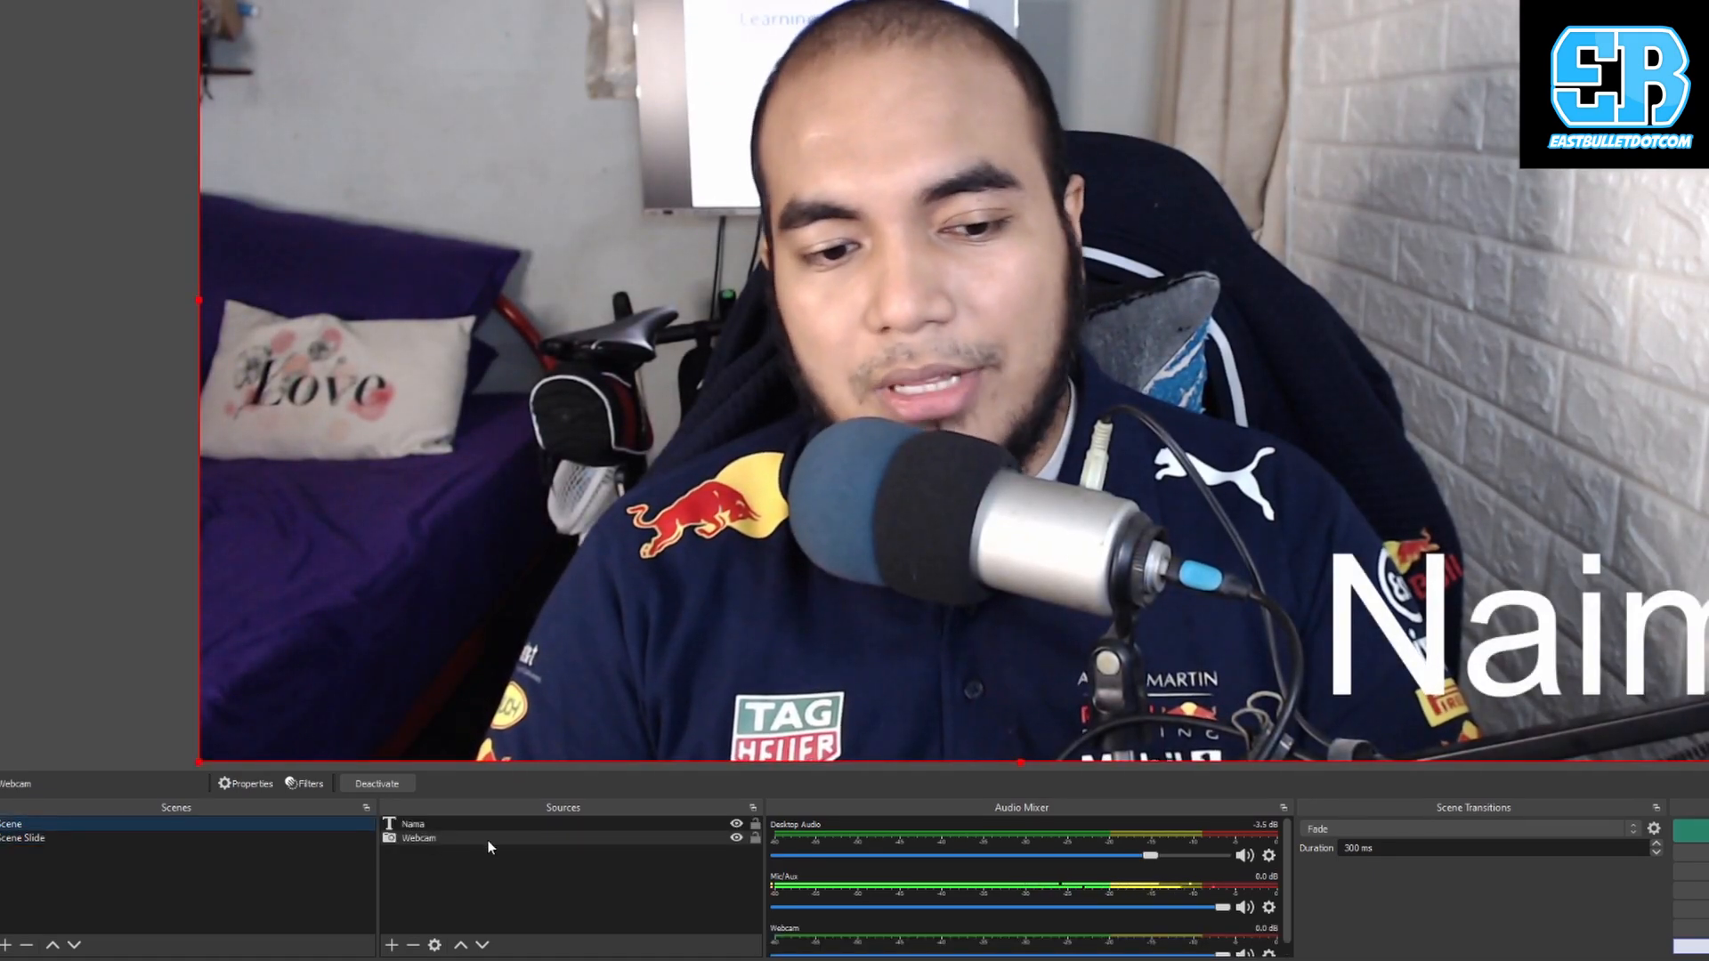
right_click(451, 840)
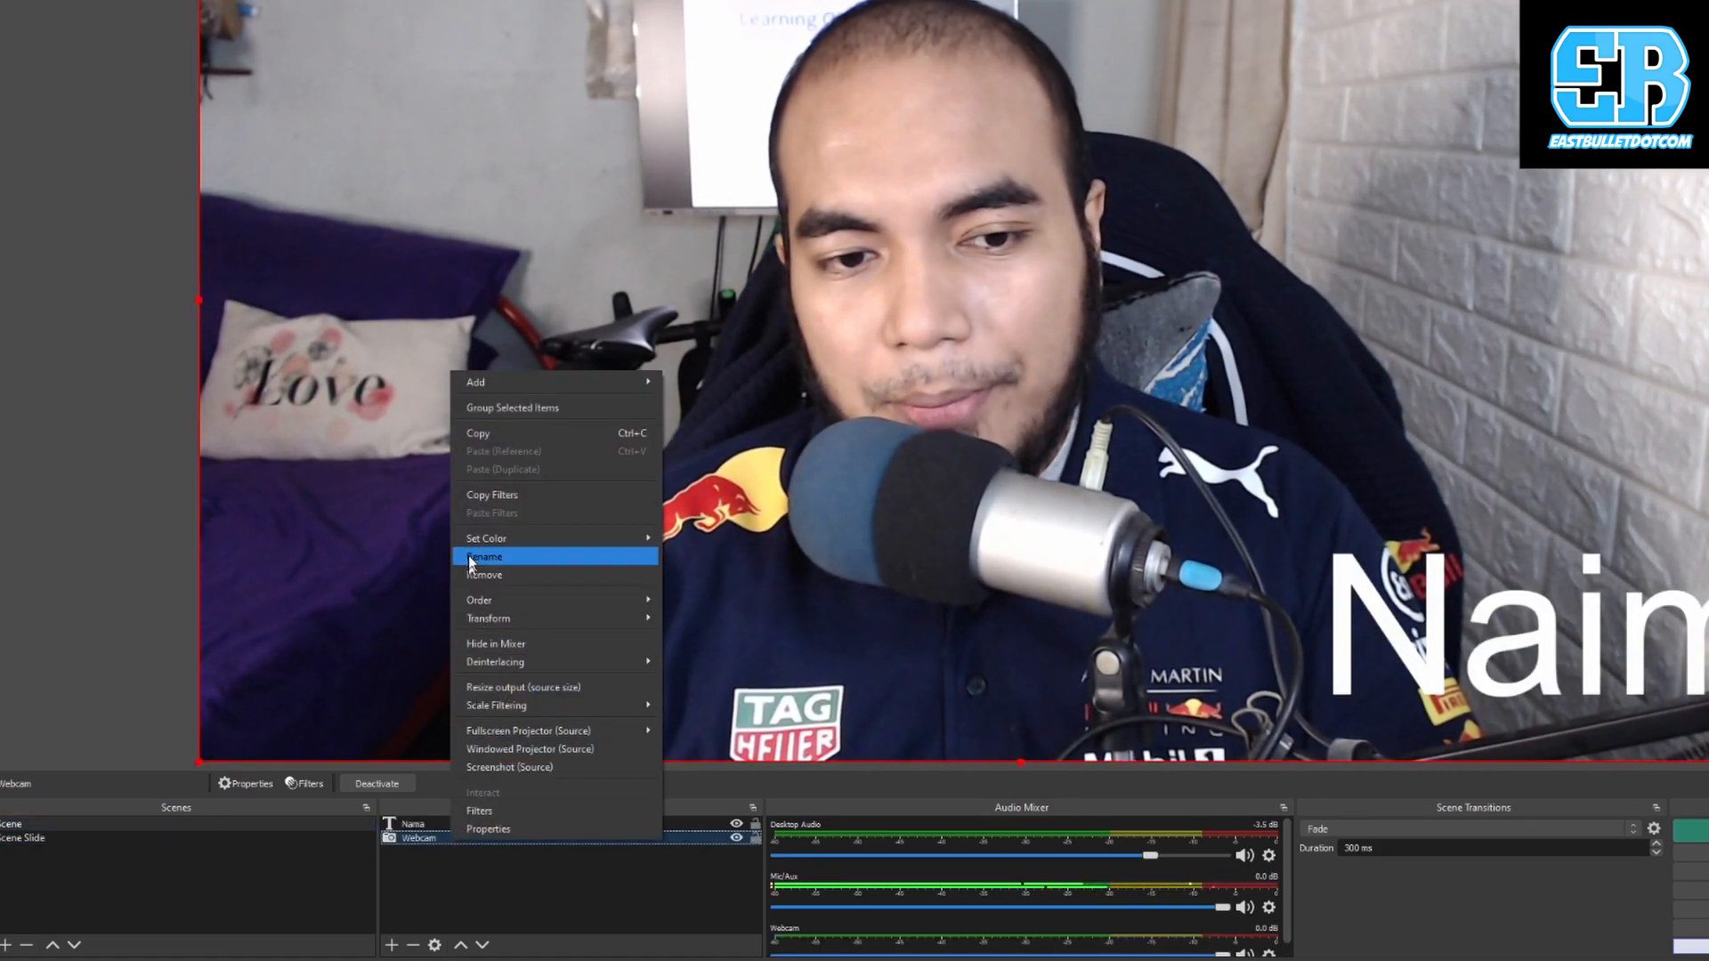
left_click(502, 432)
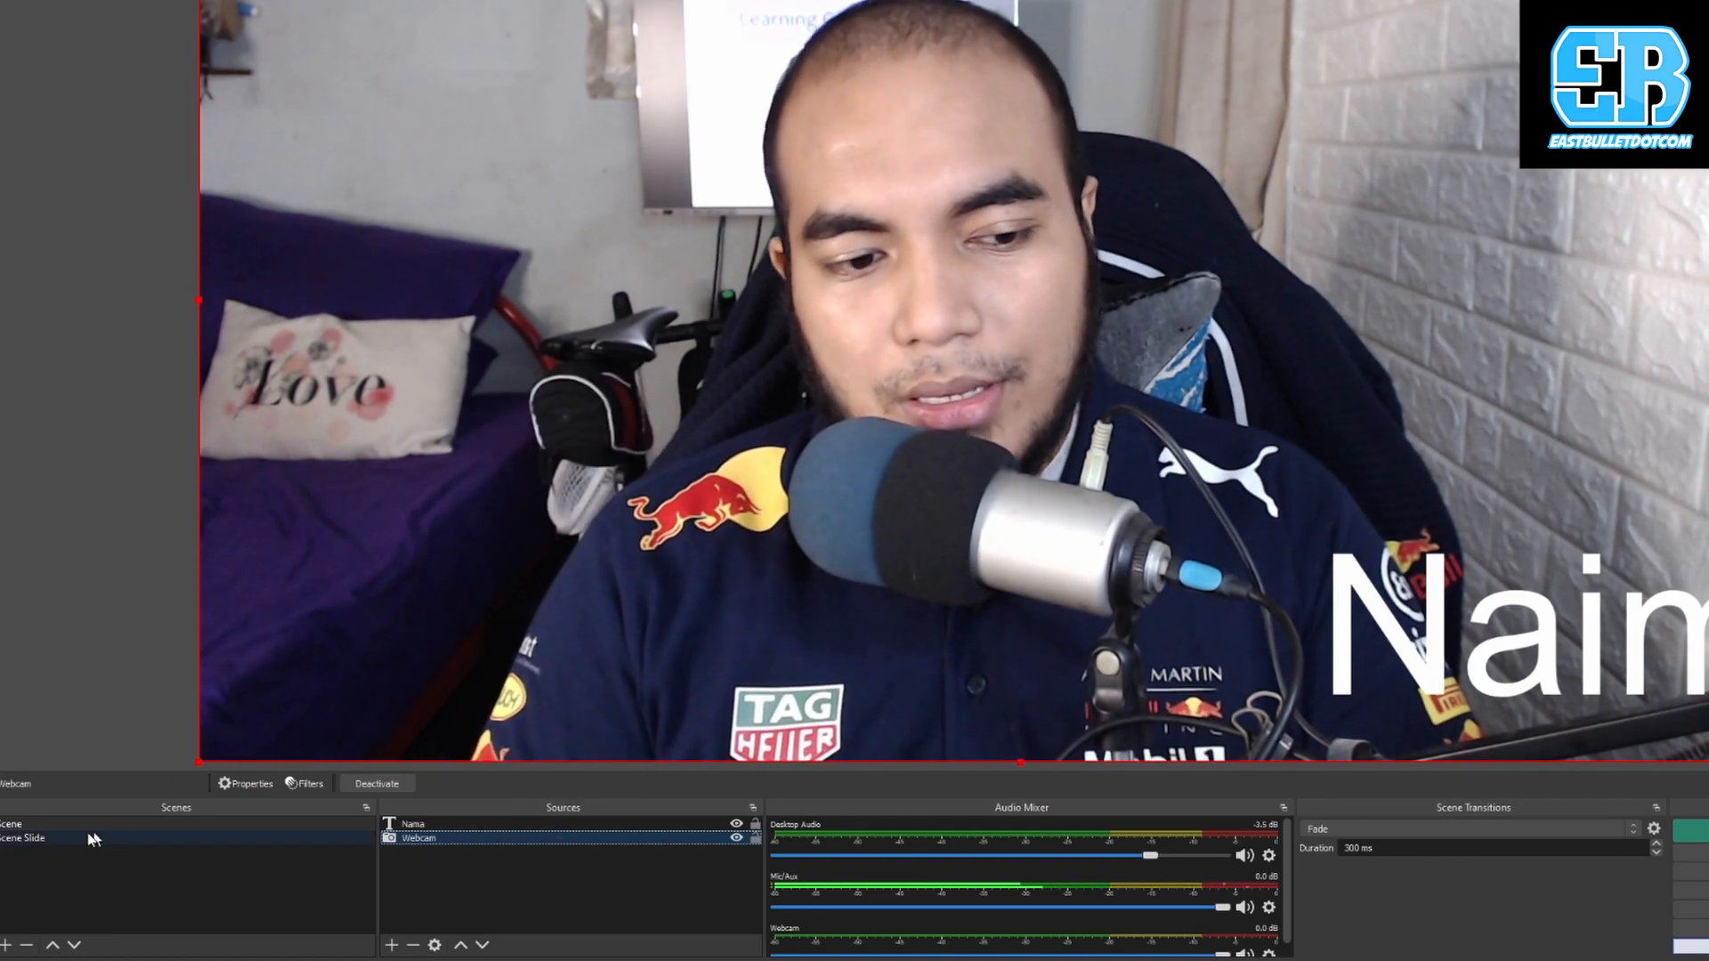
left_click(45, 839)
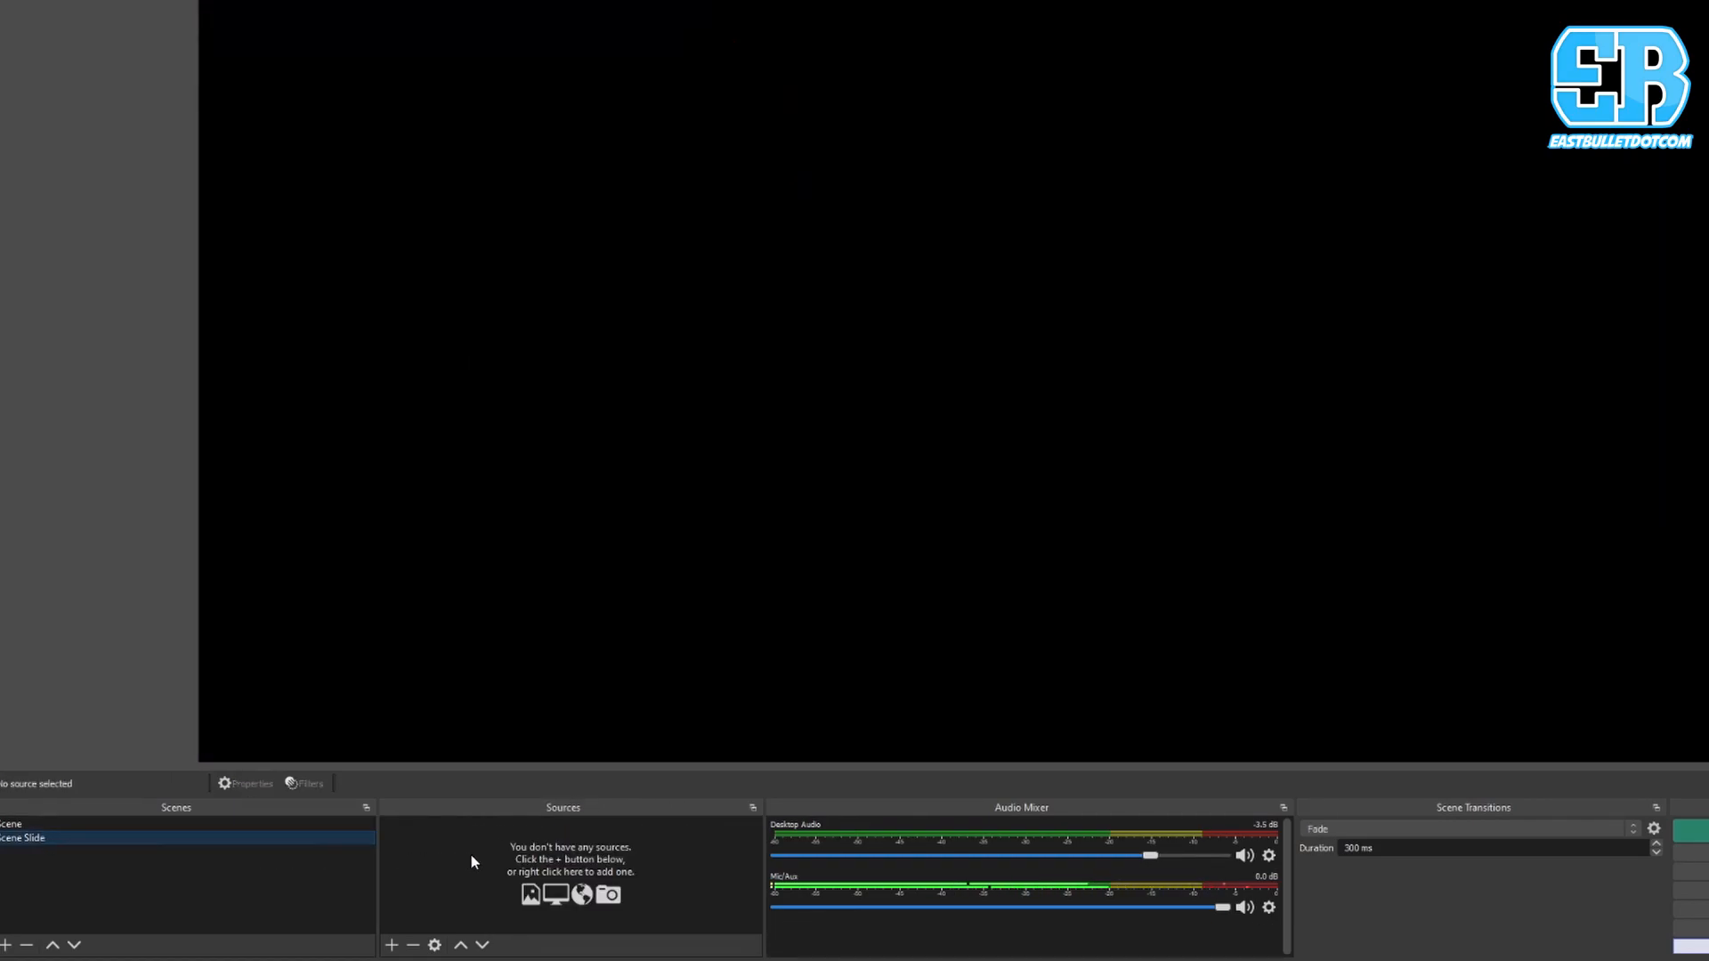
right_click(472, 855)
left_click(514, 781)
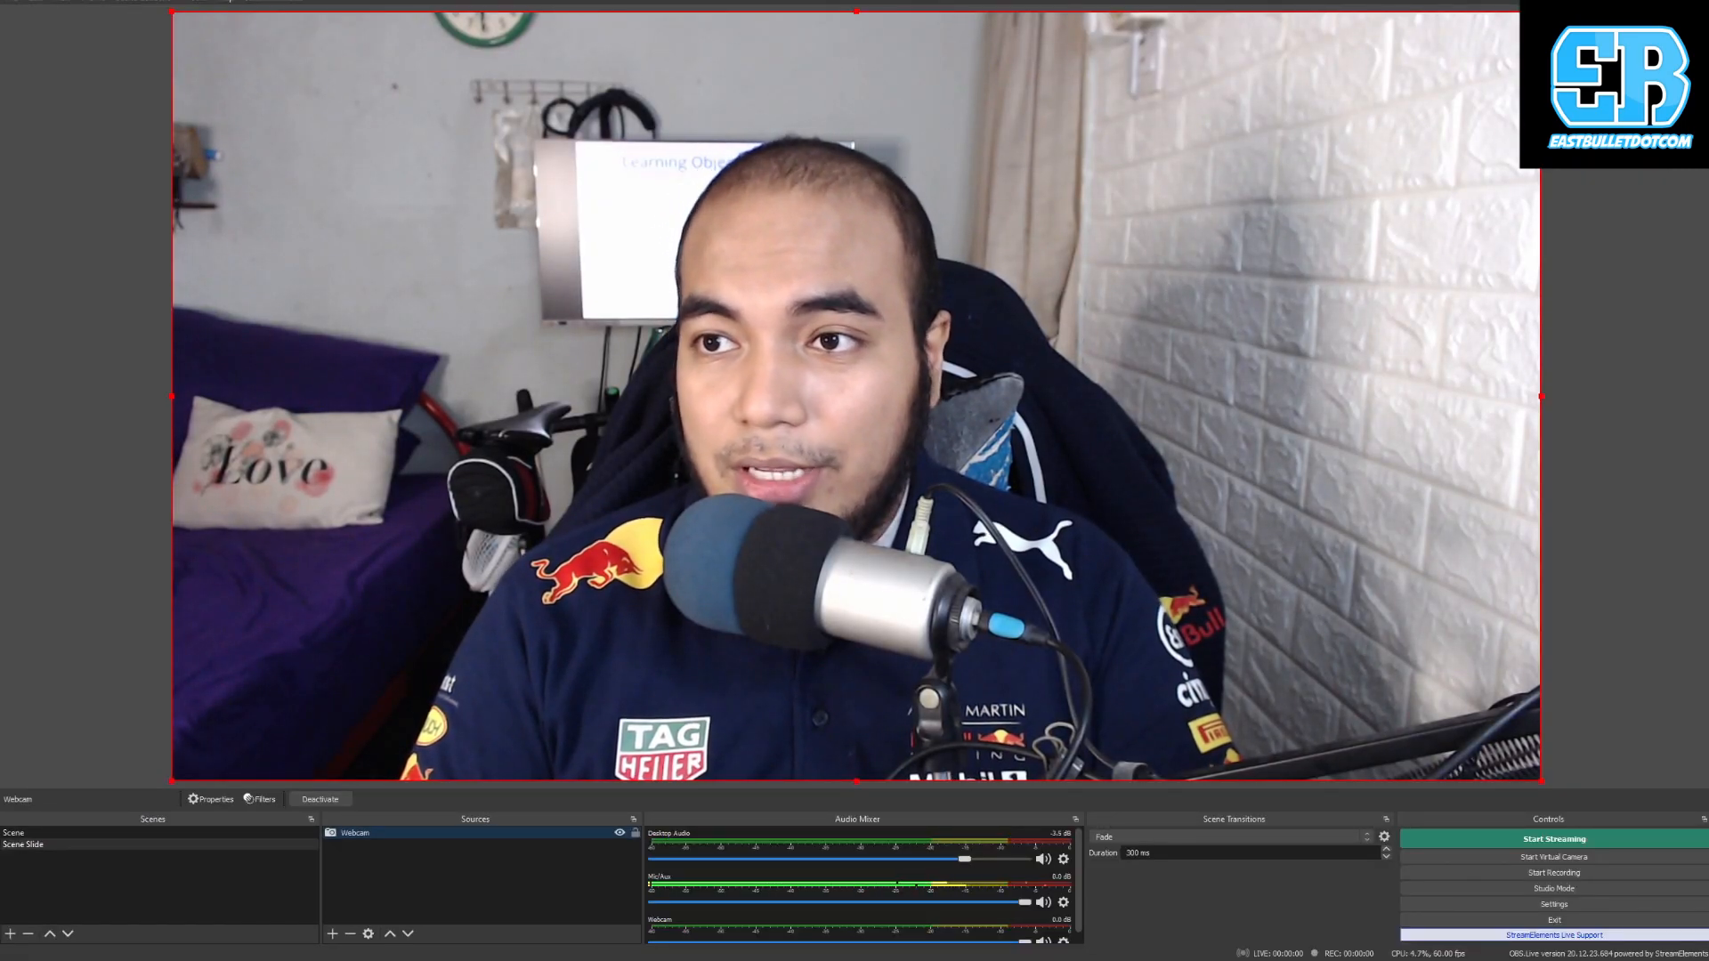
Step: Shrink the webcam picture in Scene Slide to a small rectangle in the canvas's lower-left corner and deselect it
left_click_drag(1541, 12, 323, 620)
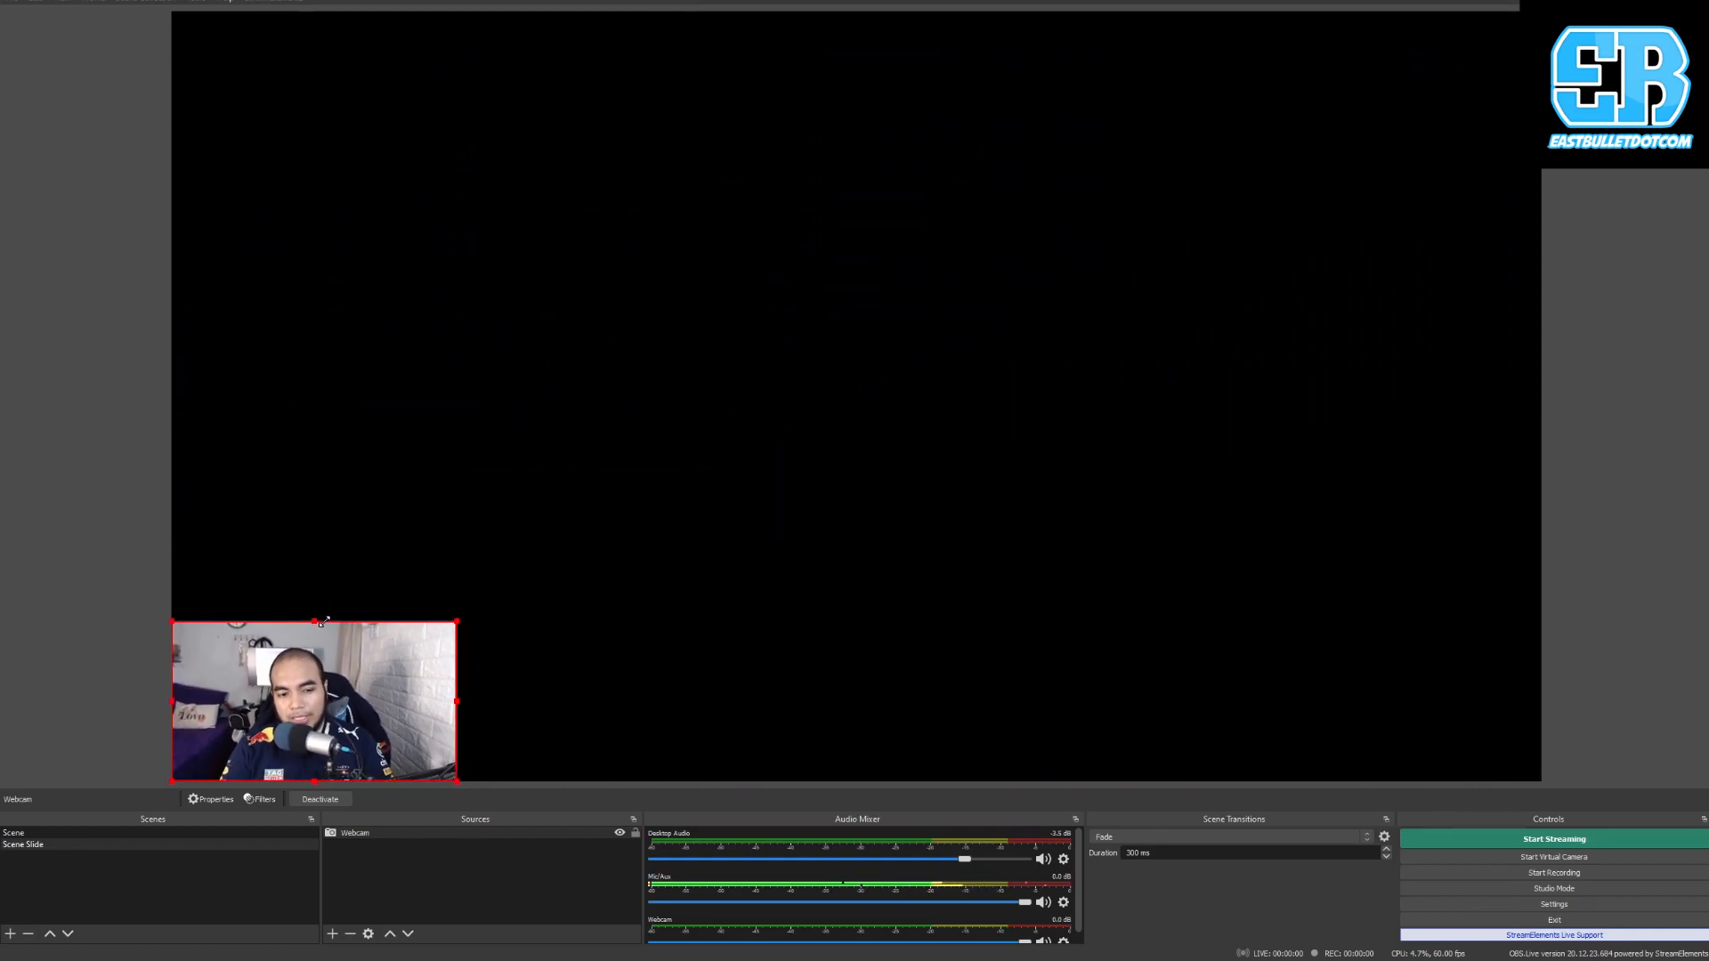
left_click(147, 528)
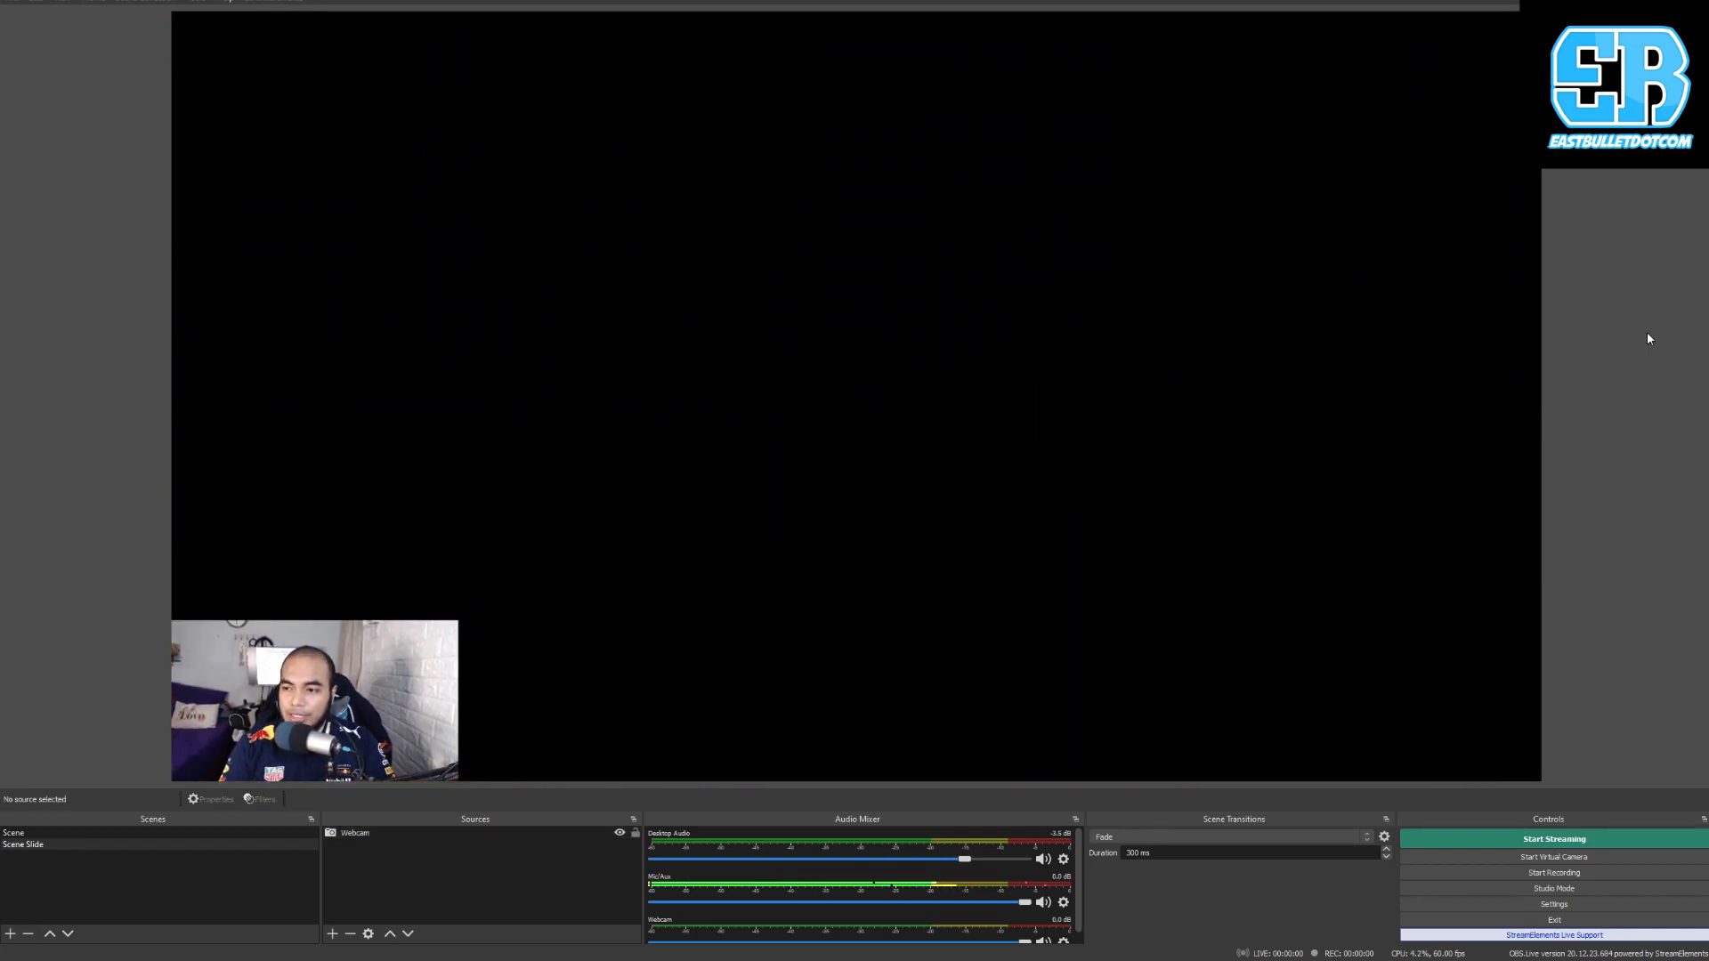
Step: Add a new Window Capture source named Silde to Scene Slide
right_click(354, 869)
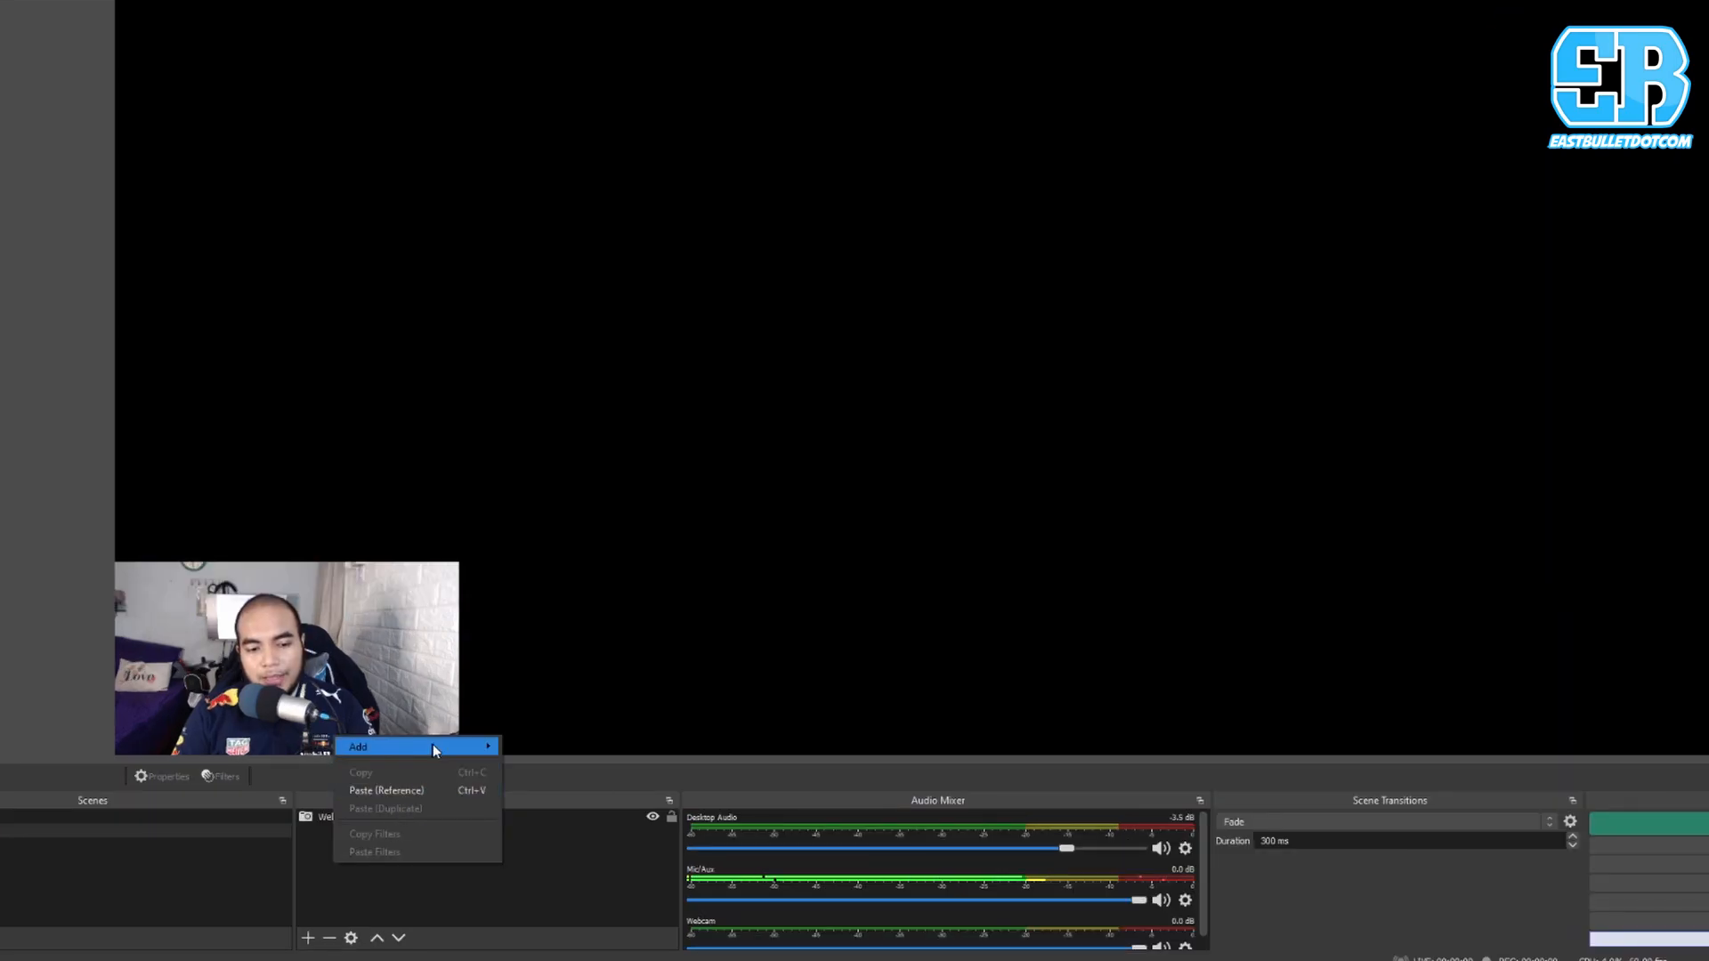
mouse_move(434, 746)
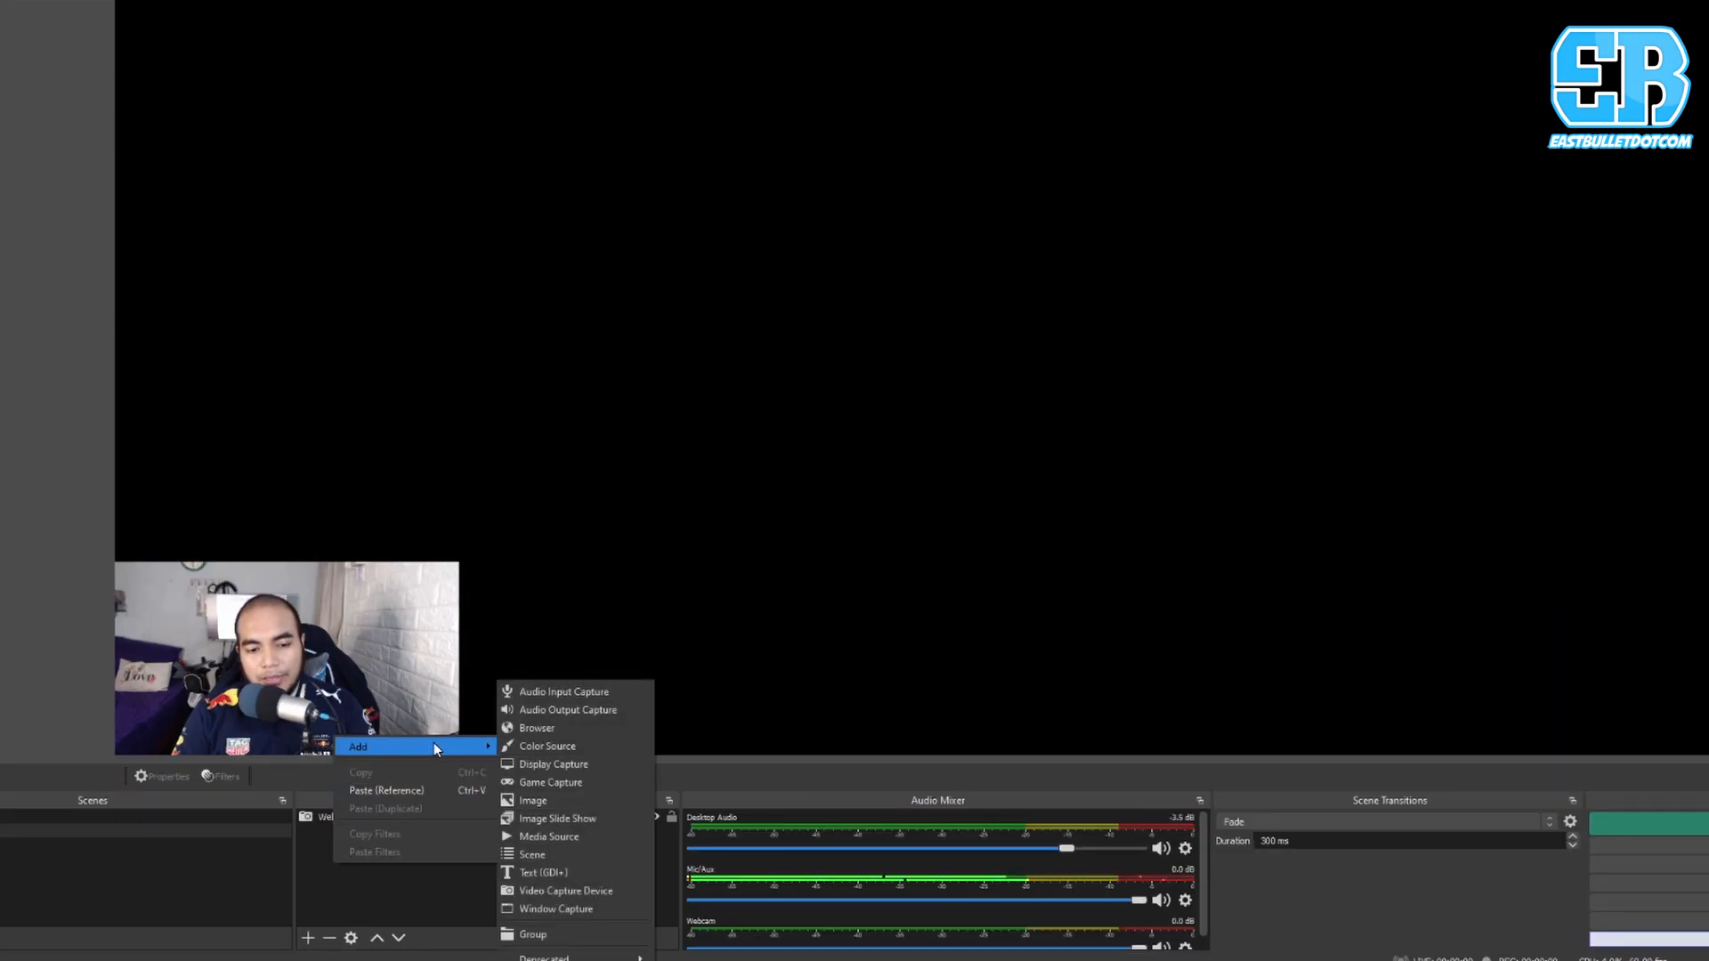
left_click(596, 909)
type("Slide")
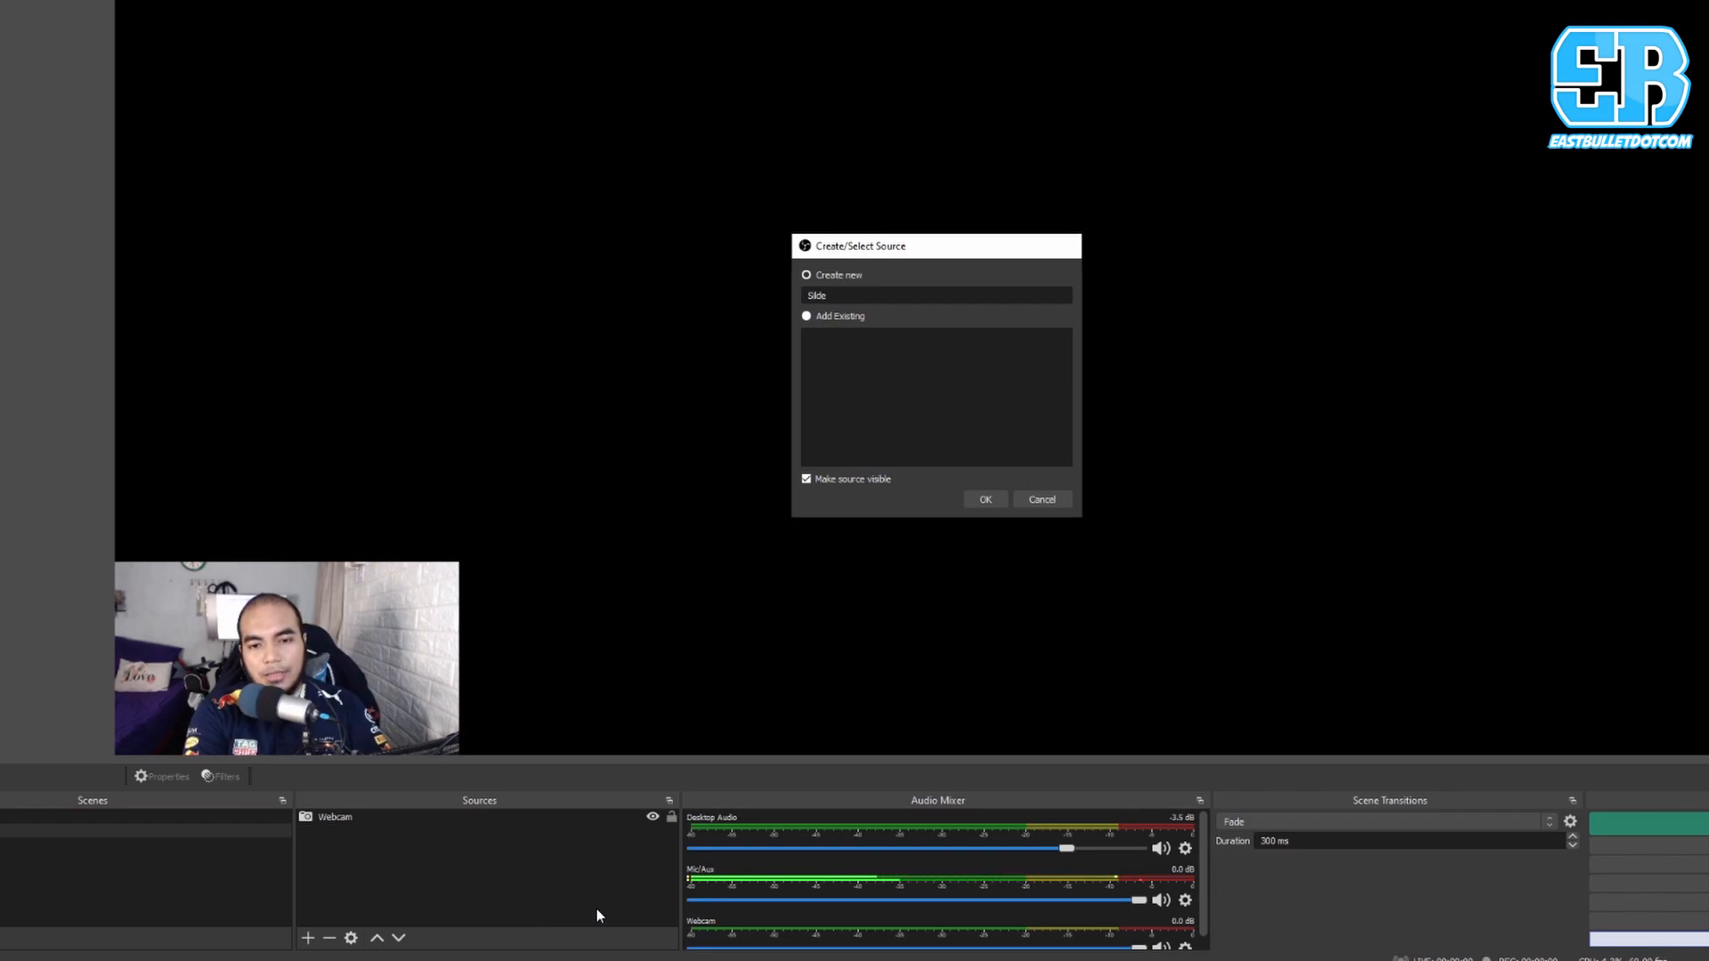
key("Return")
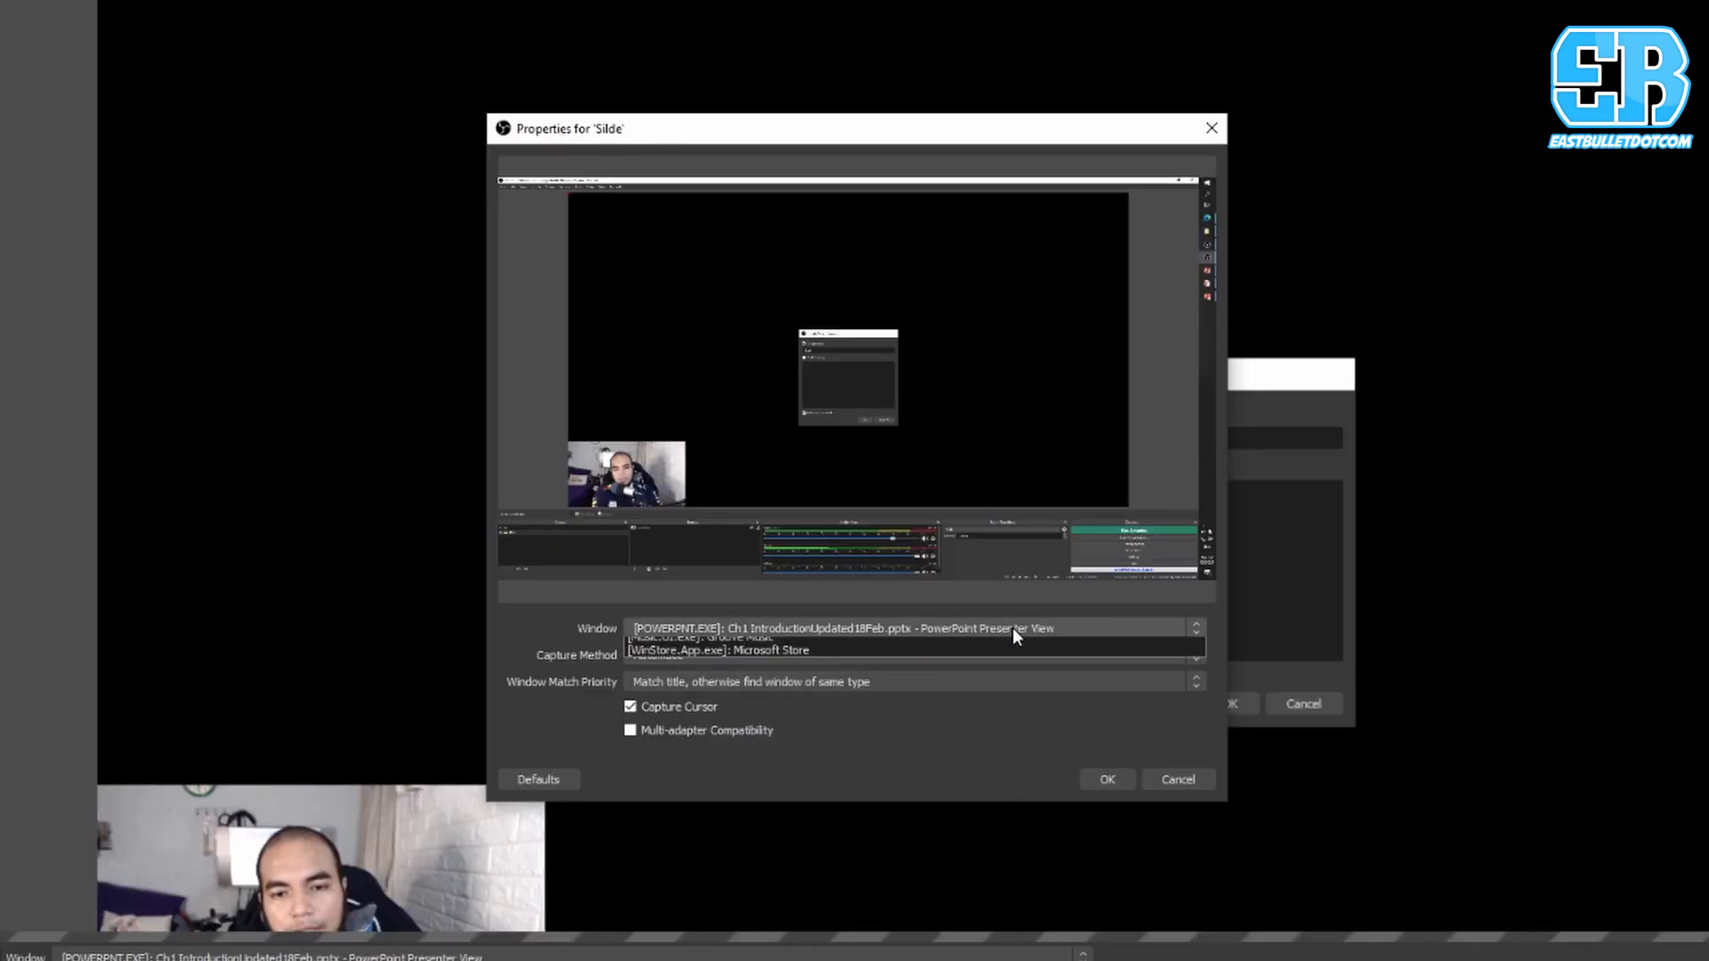
Step: Set the source to capture the PowerPoint Slide Show window of Ch1 IntroductionUpdated18Feb.pptx using the Windows Graphics Capture (Windows 10 1903 and up) method
left_click(1012, 627)
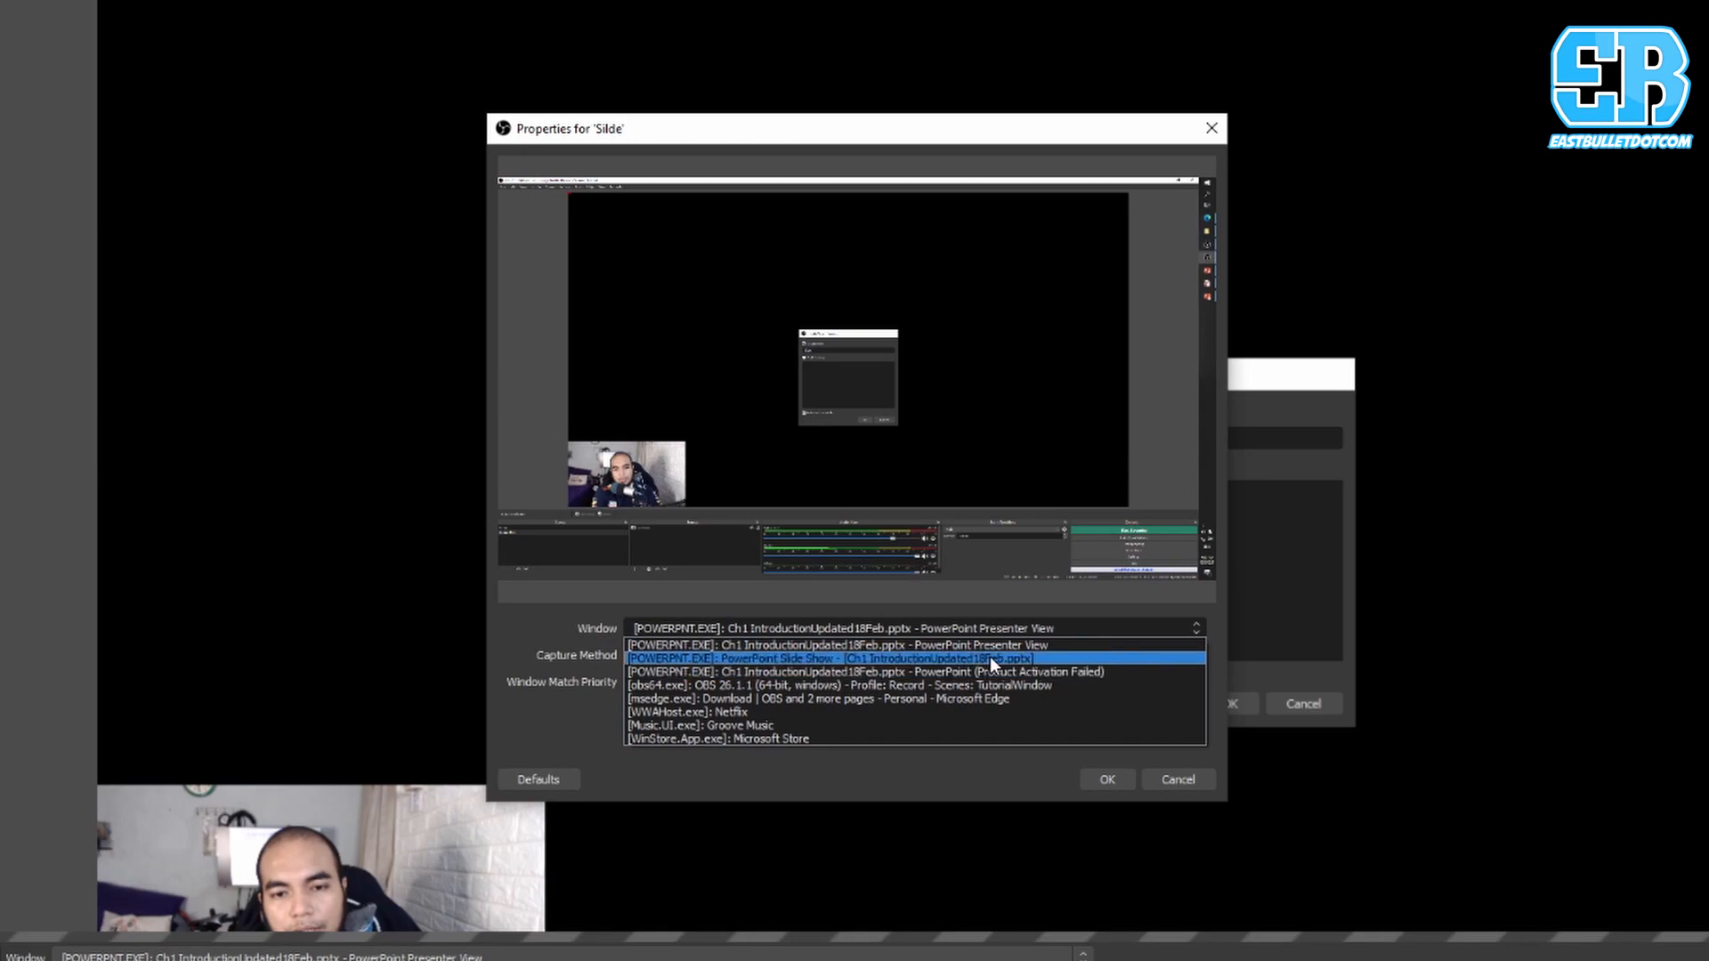
left_click(990, 659)
left_click_drag(998, 123, 792, 227)
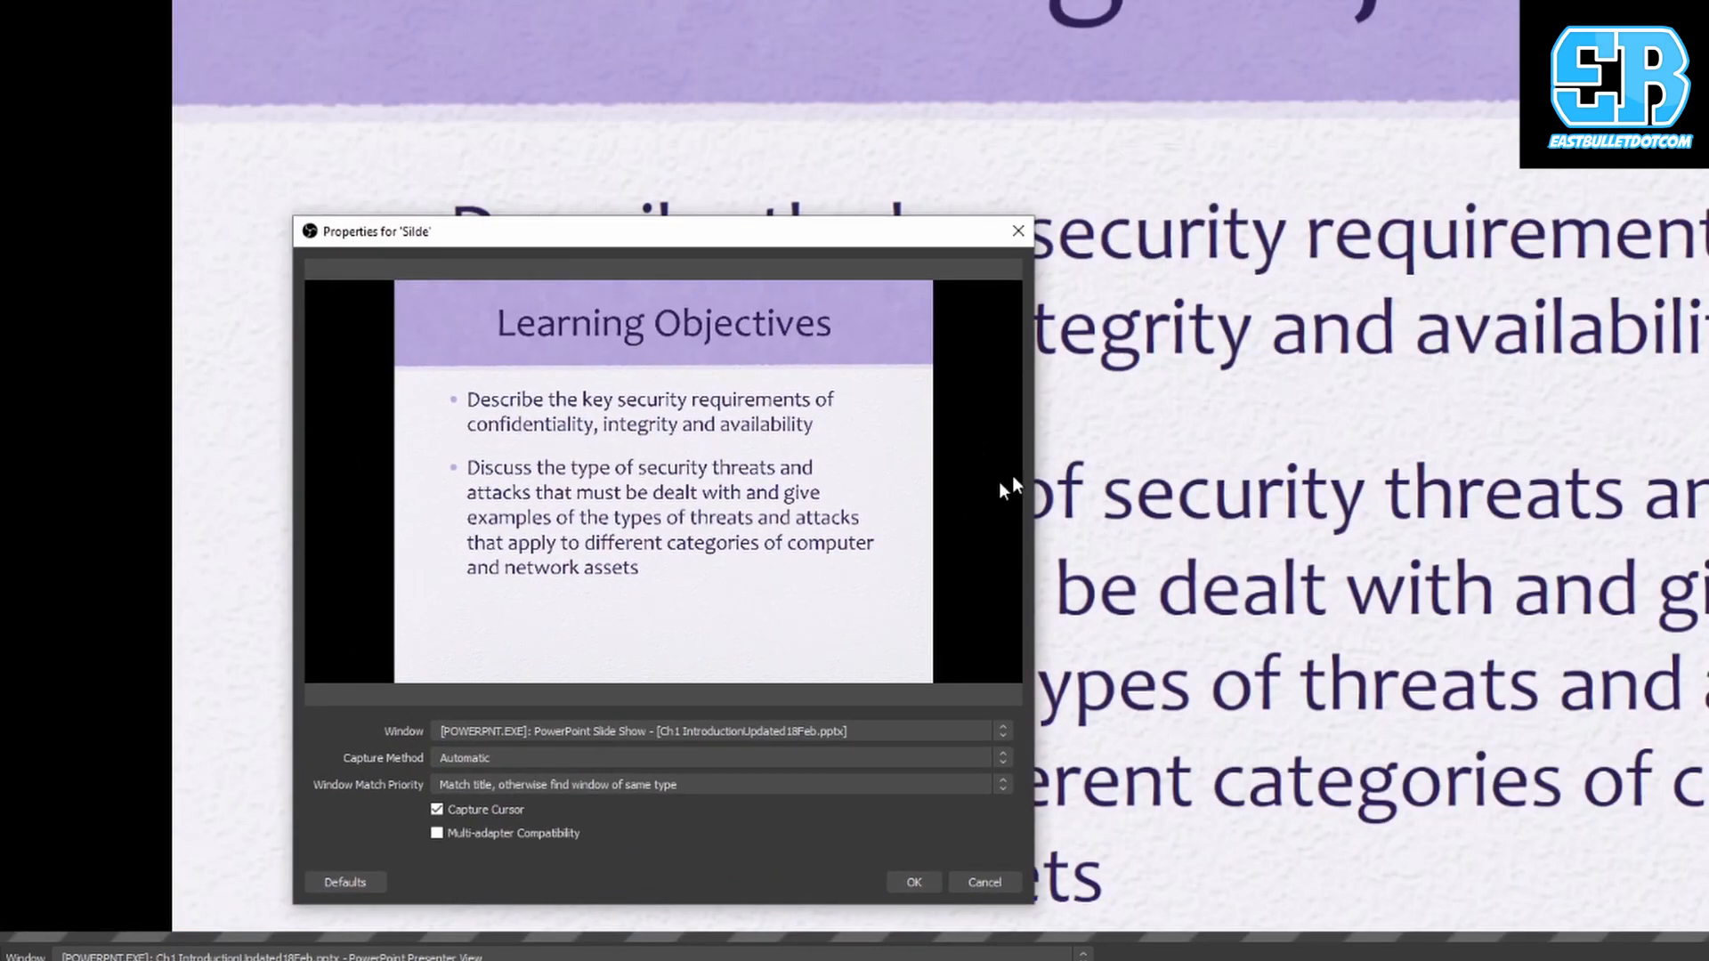
left_click(724, 757)
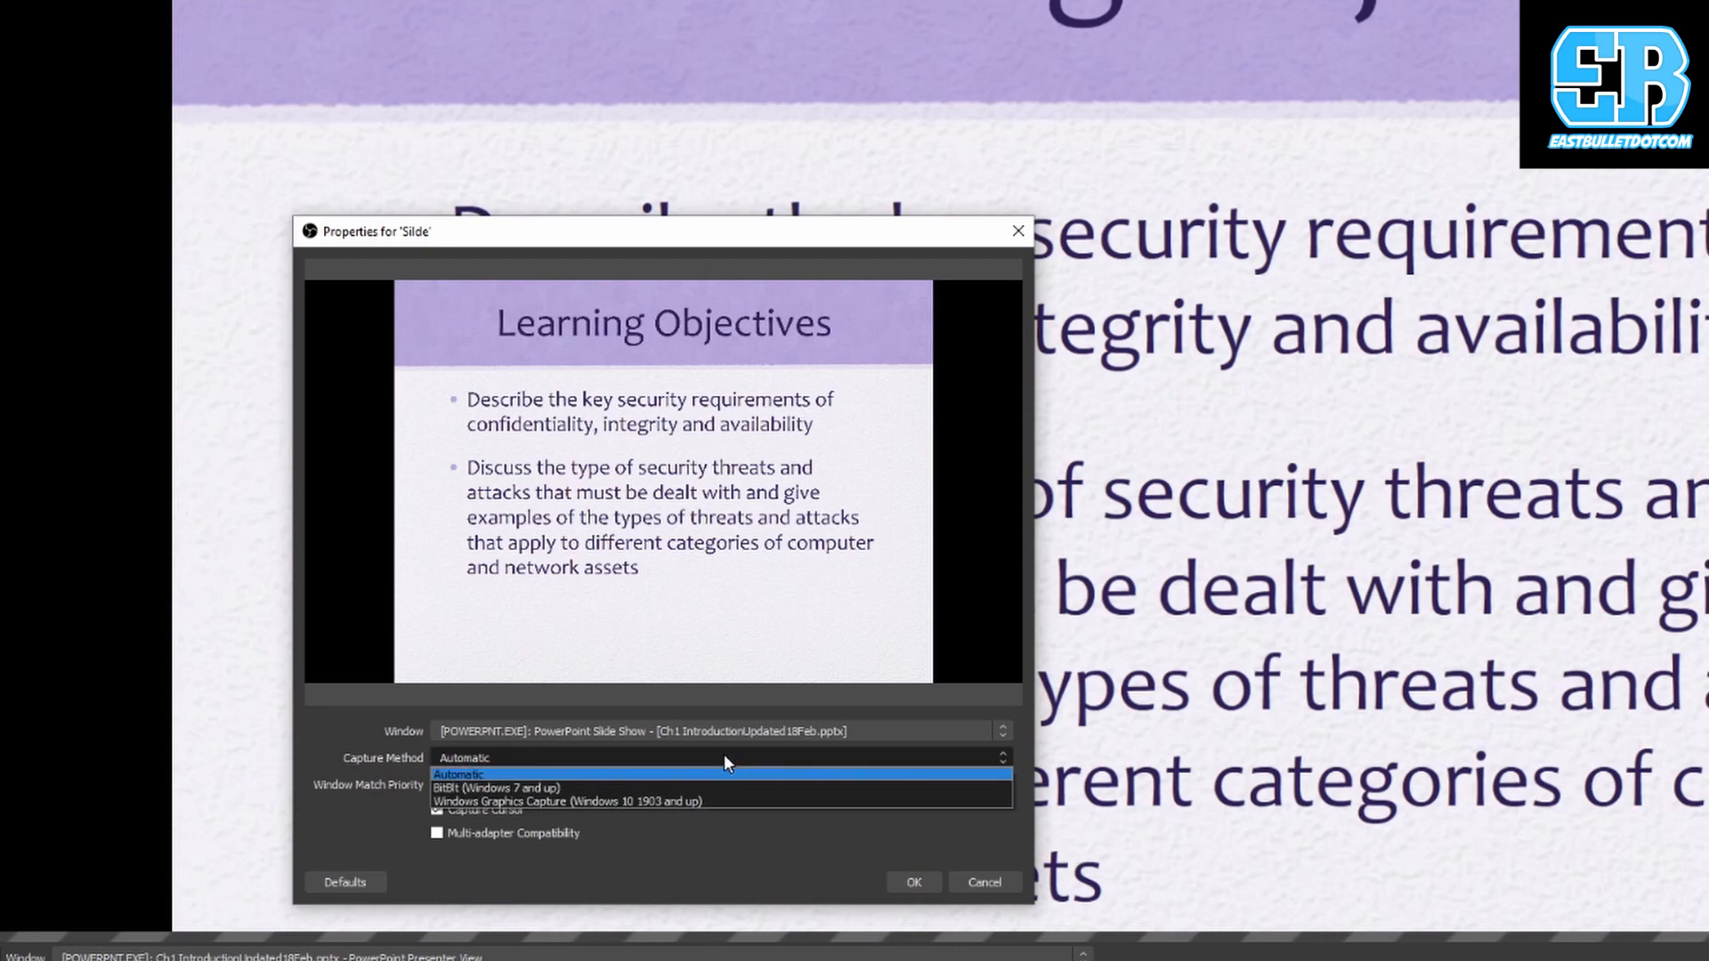
left_click(733, 801)
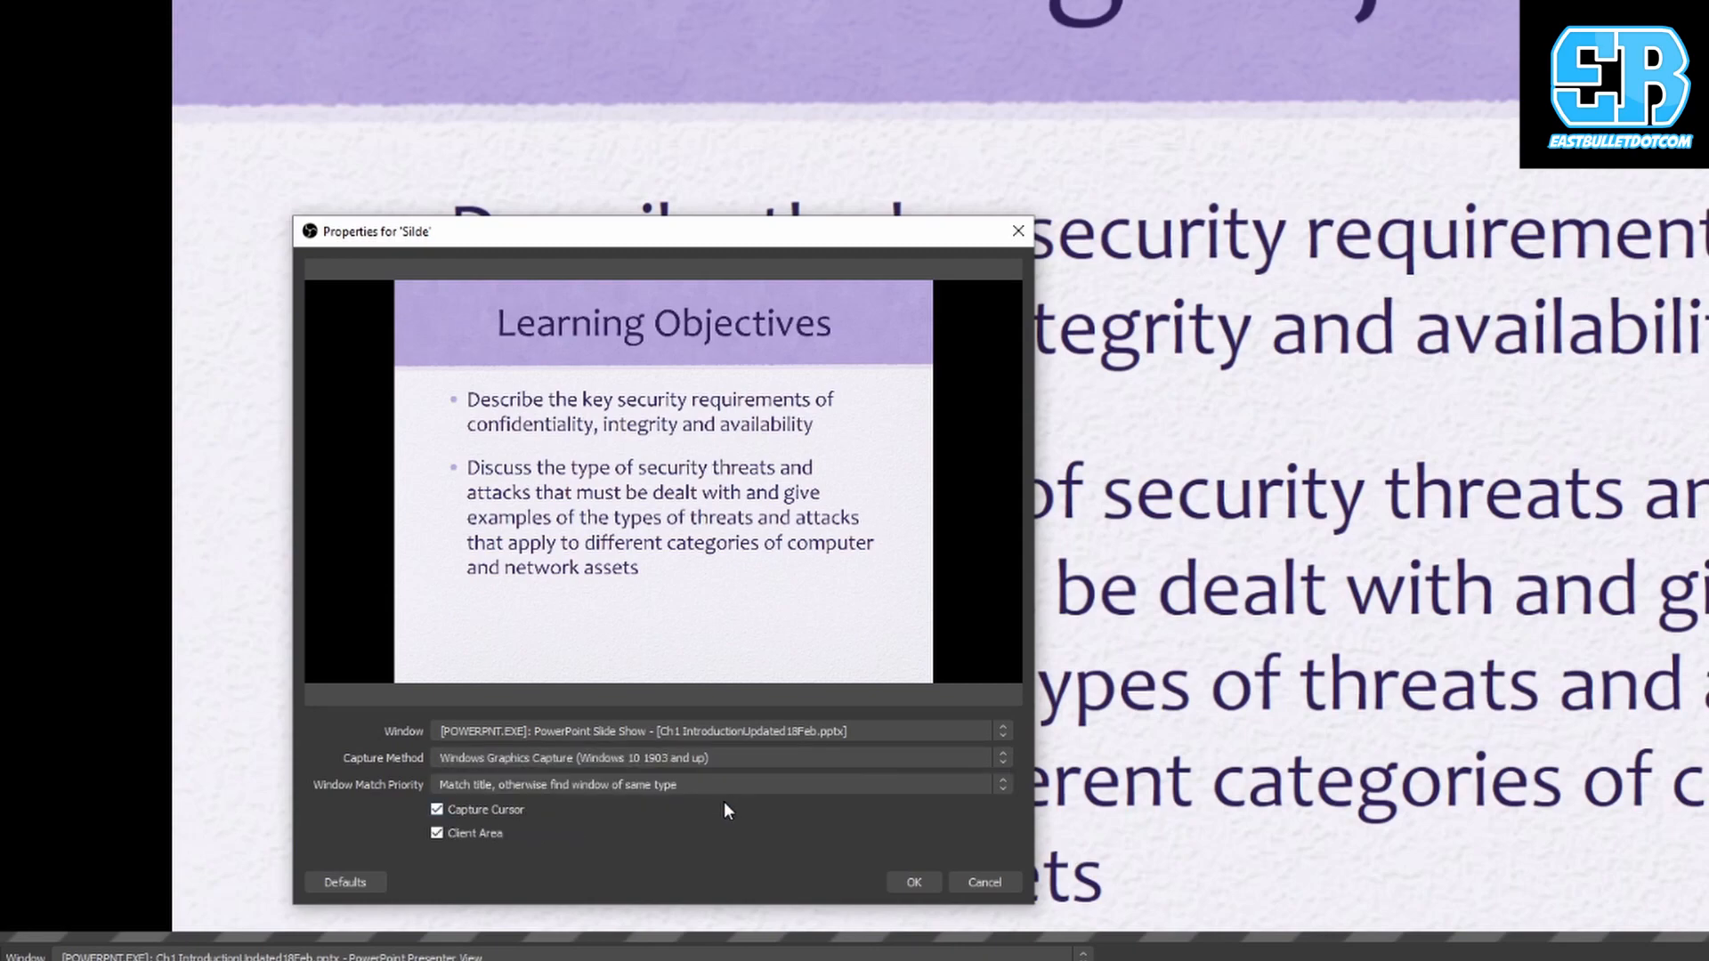
left_click(916, 883)
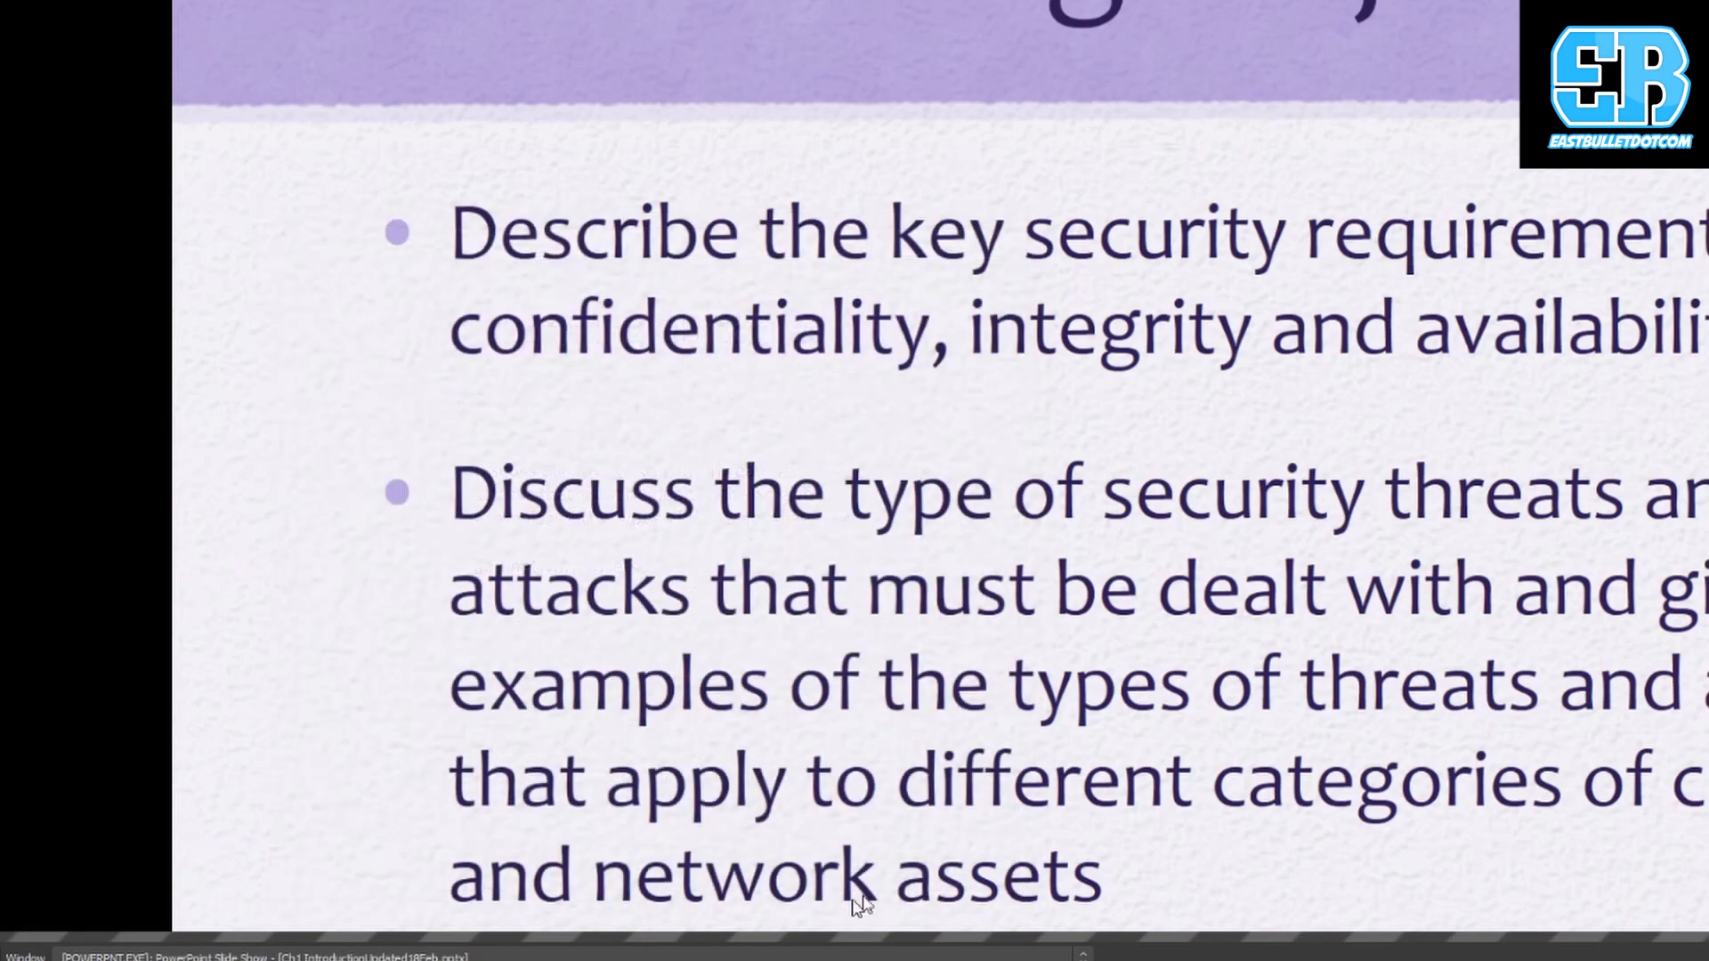